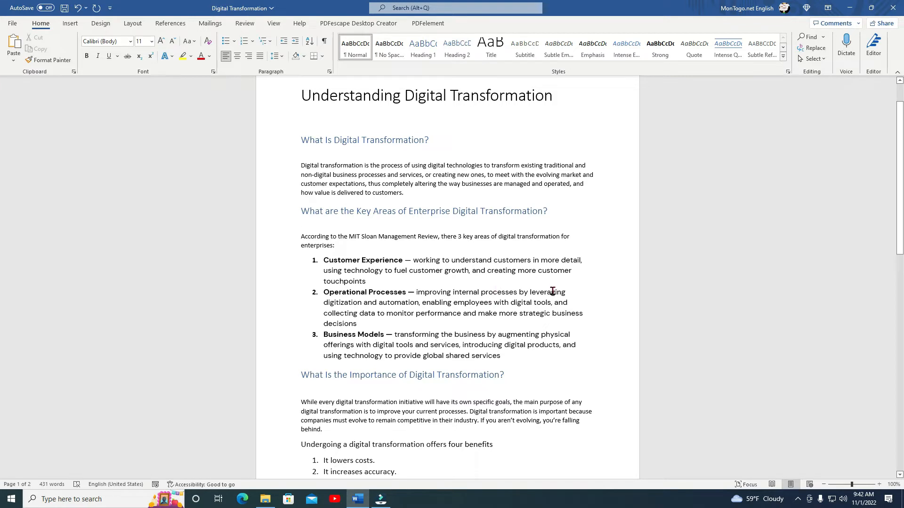
# Open the Transform to Web Page feature for the Understanding Digital Transformation document.
pyautogui.scroll(2, 500, 299)
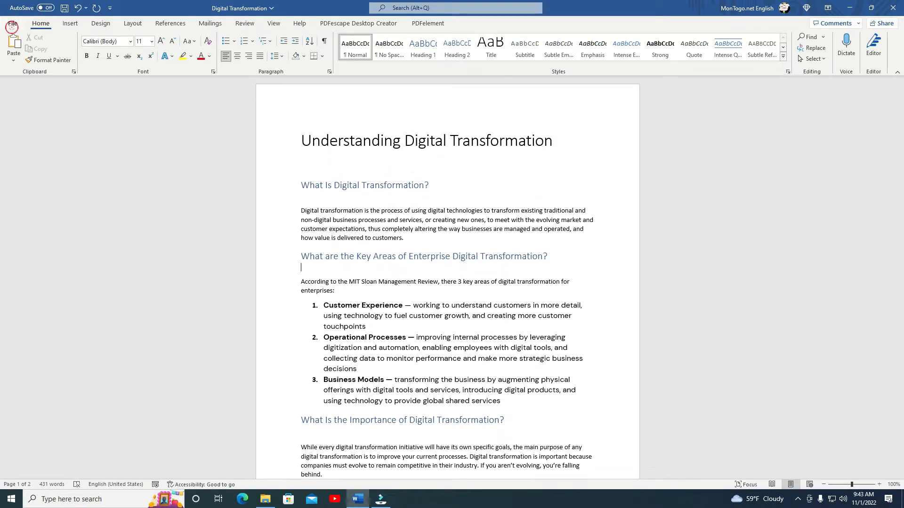
pyautogui.click(13, 23)
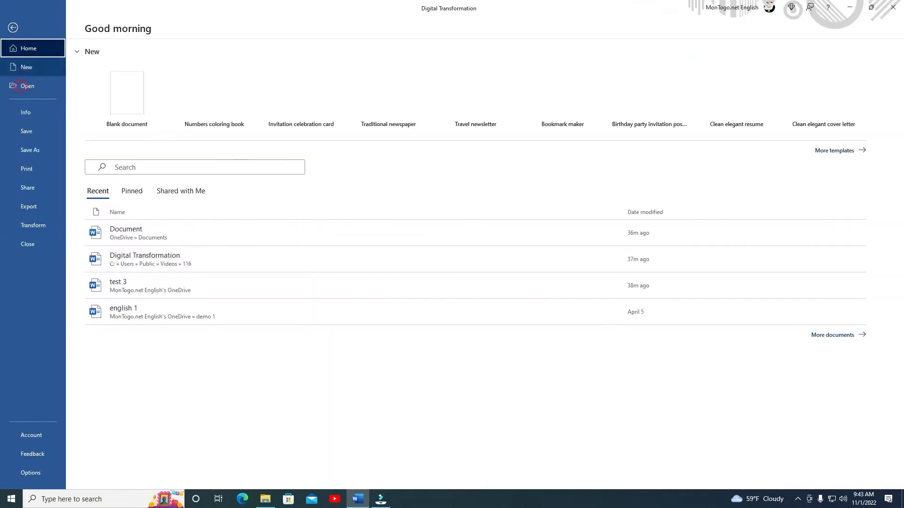
pyautogui.click(36, 228)
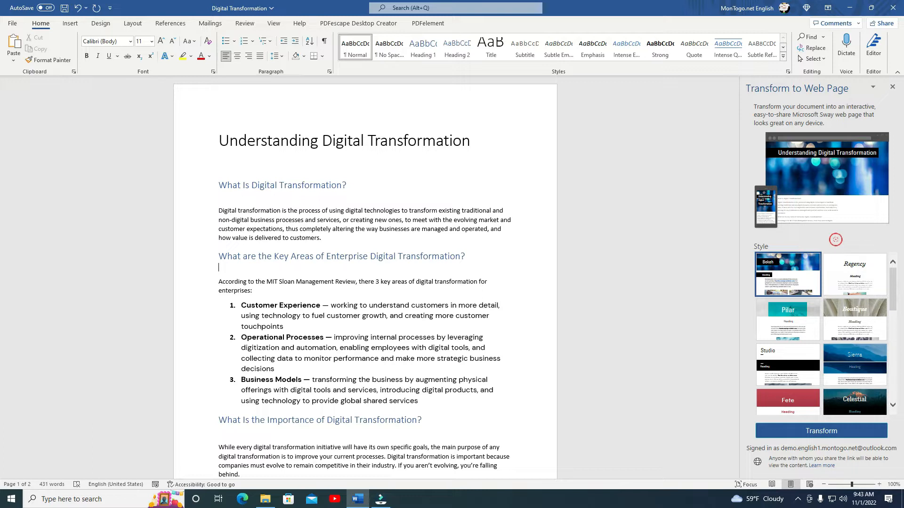
# Browse the available web page styles offered for the transformation.
pyautogui.scroll(-2, 856, 298)
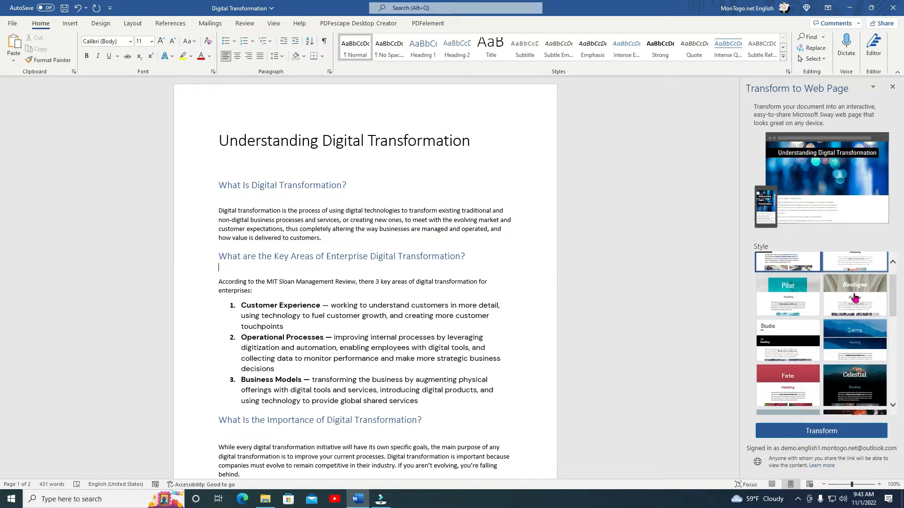
pyautogui.scroll(-3, 856, 298)
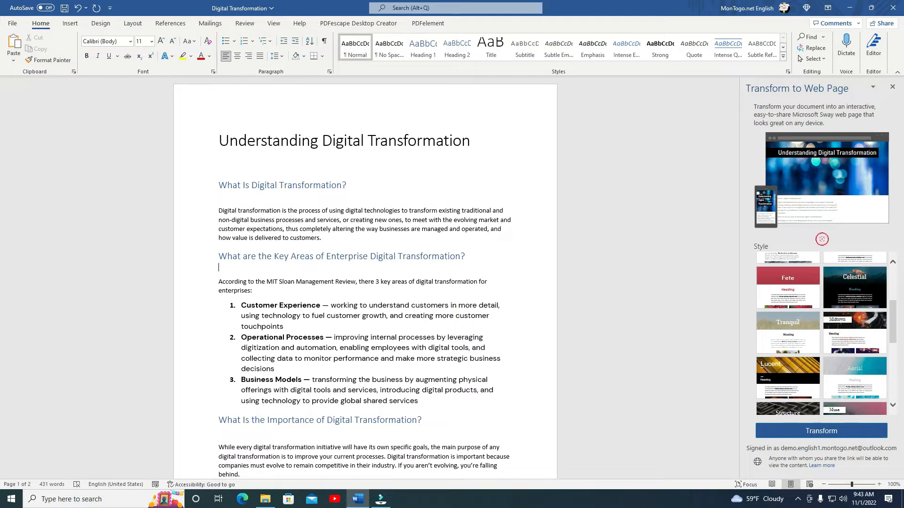
pyautogui.scroll(-3, 831, 283)
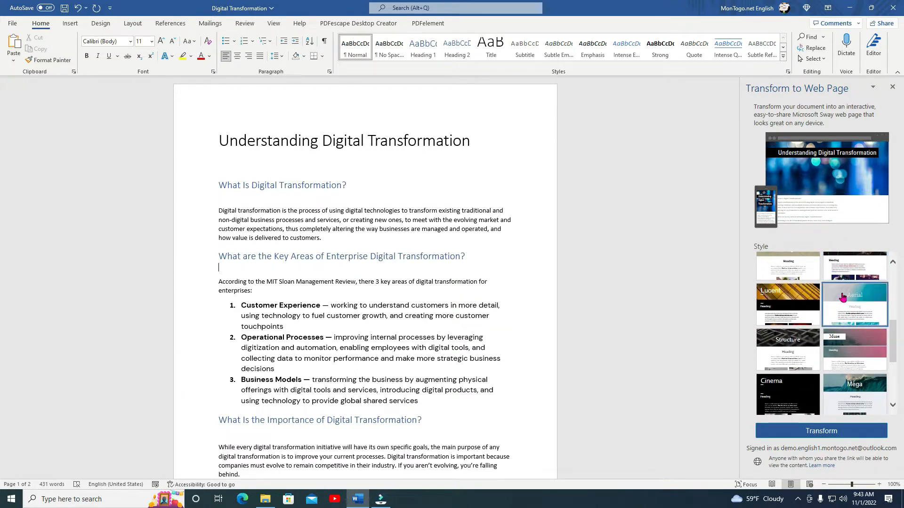
pyautogui.scroll(-3, 842, 297)
pyautogui.scroll(-3, 844, 364)
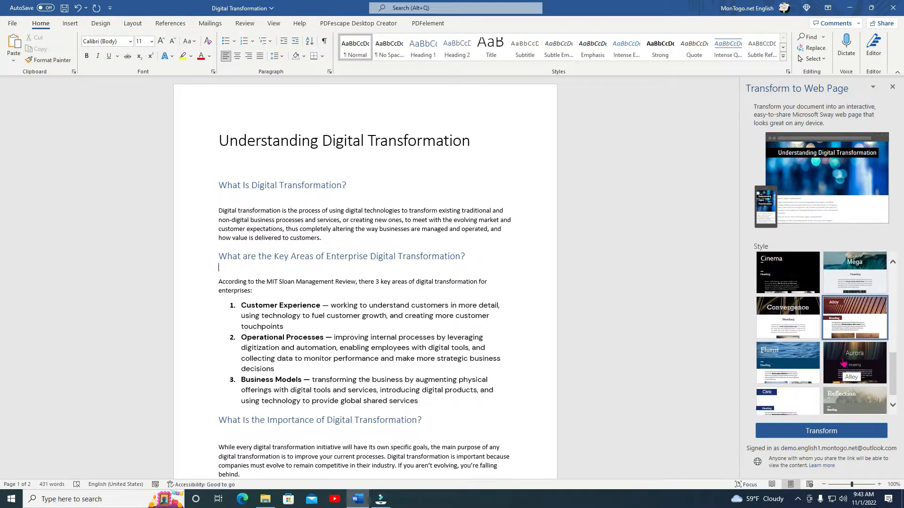
pyautogui.scroll(-1, 843, 363)
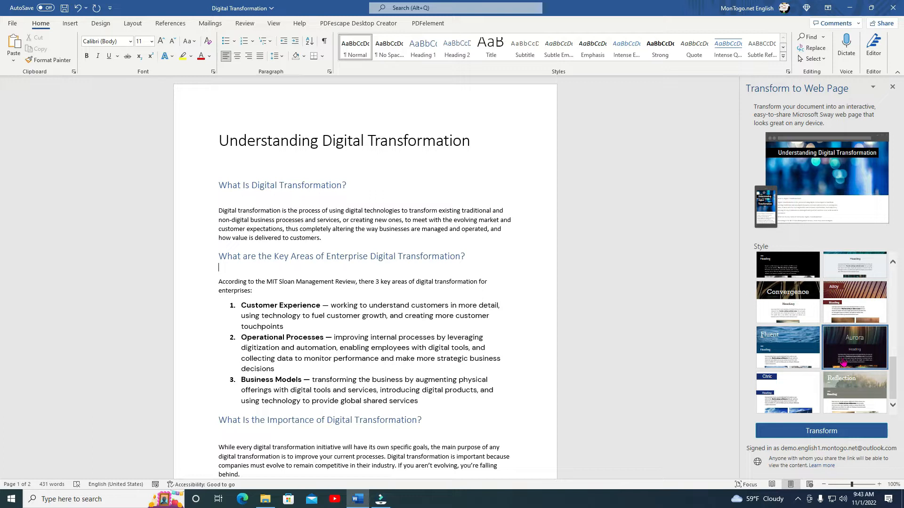
pyautogui.scroll(3, 807, 330)
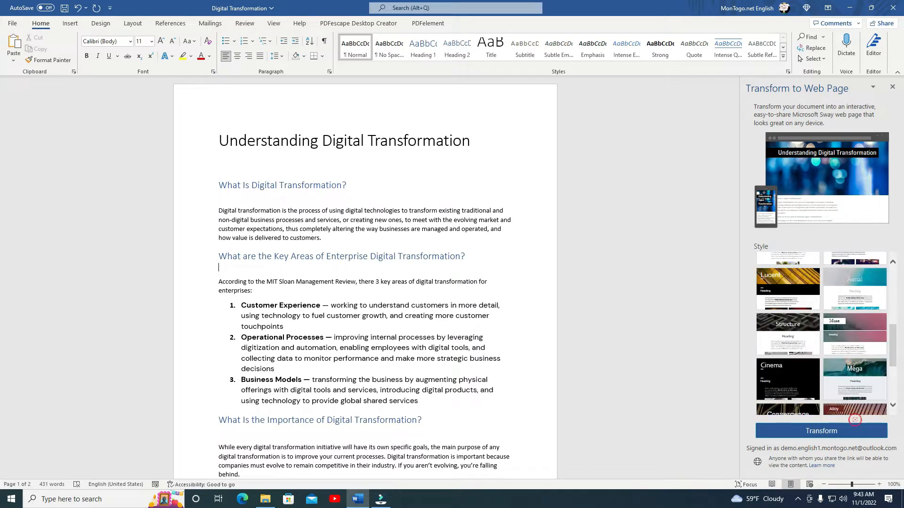
pyautogui.scroll(-1, 800, 326)
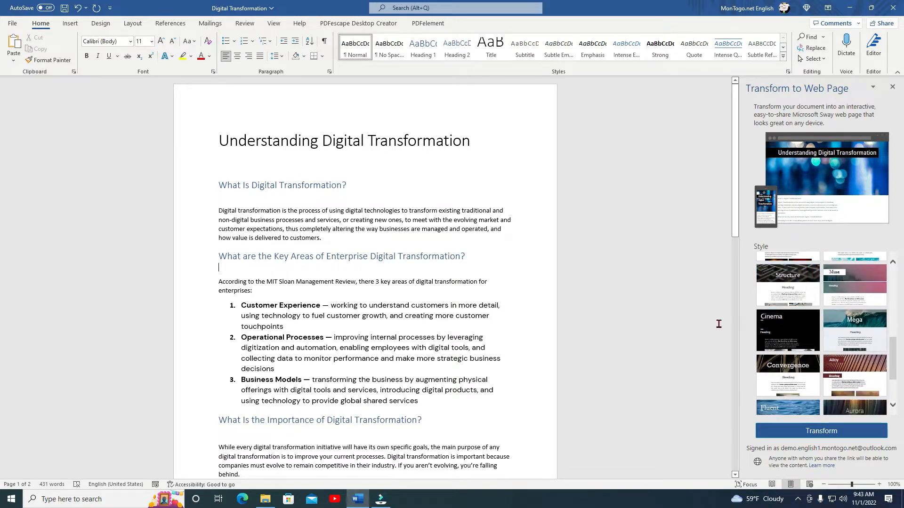
pyautogui.scroll(-1, 792, 321)
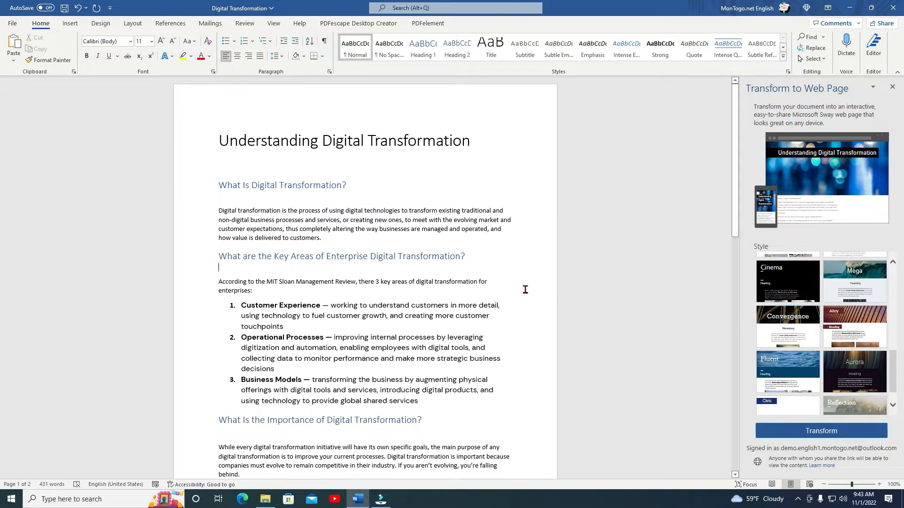
pyautogui.scroll(-1, 525, 290)
pyautogui.scroll(1, 525, 290)
# Return to the document and select all of its content.
pyautogui.click(530, 181)
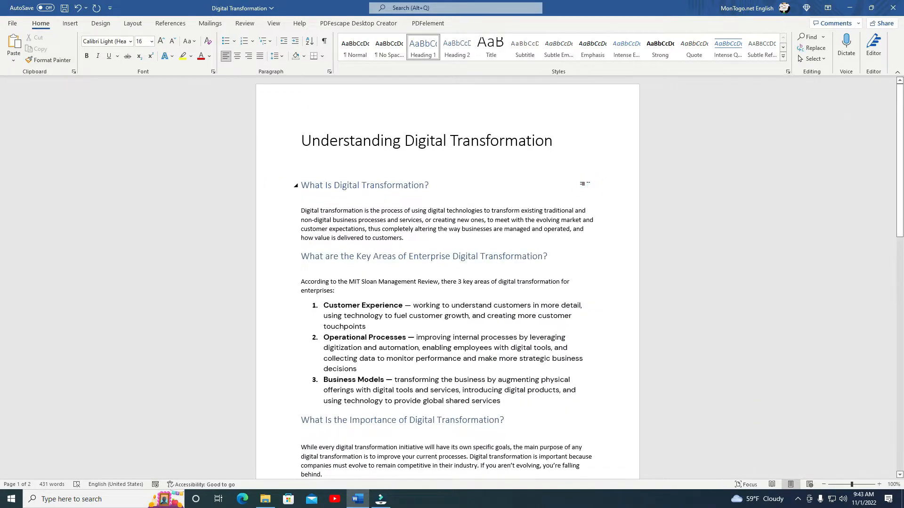
pyautogui.hotkey('ctrl', 'a')
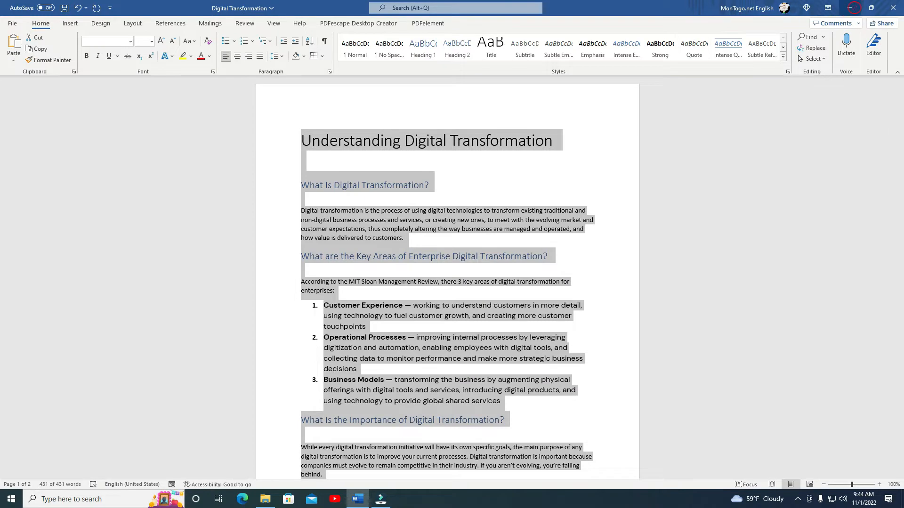
# Minimize Word, open Edge and navigate to office.com.
pyautogui.click(853, 8)
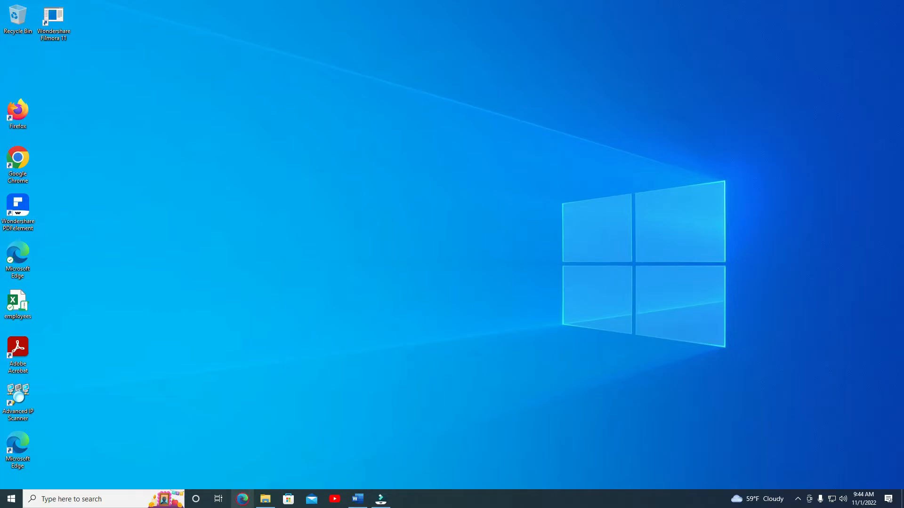
pyautogui.click(242, 499)
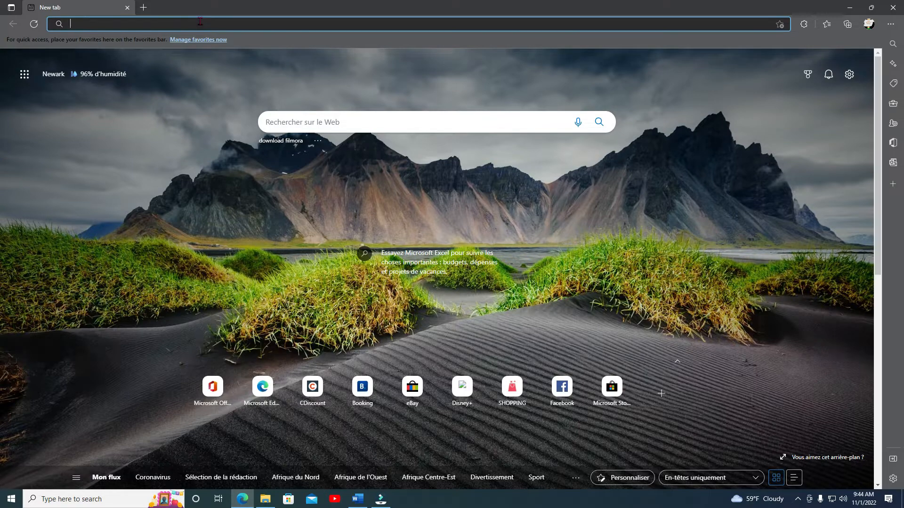
pyautogui.write('office.com')
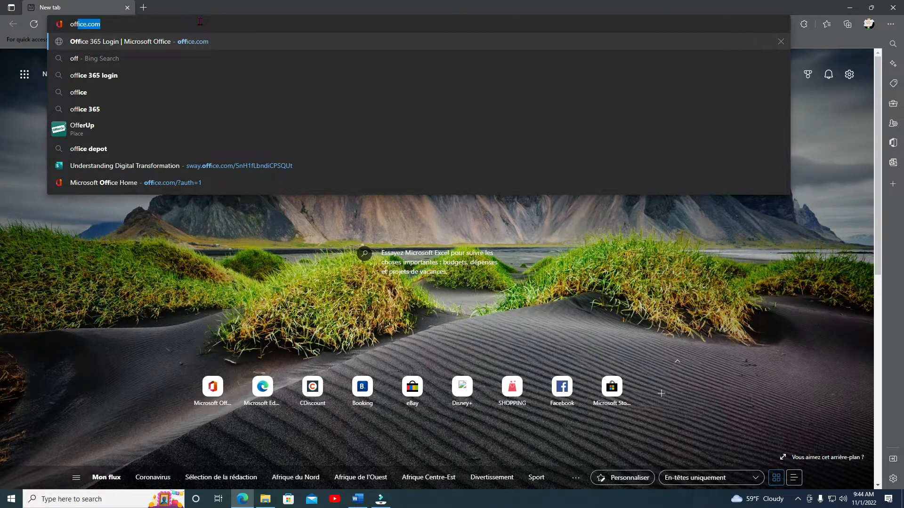
pyautogui.press('Return')
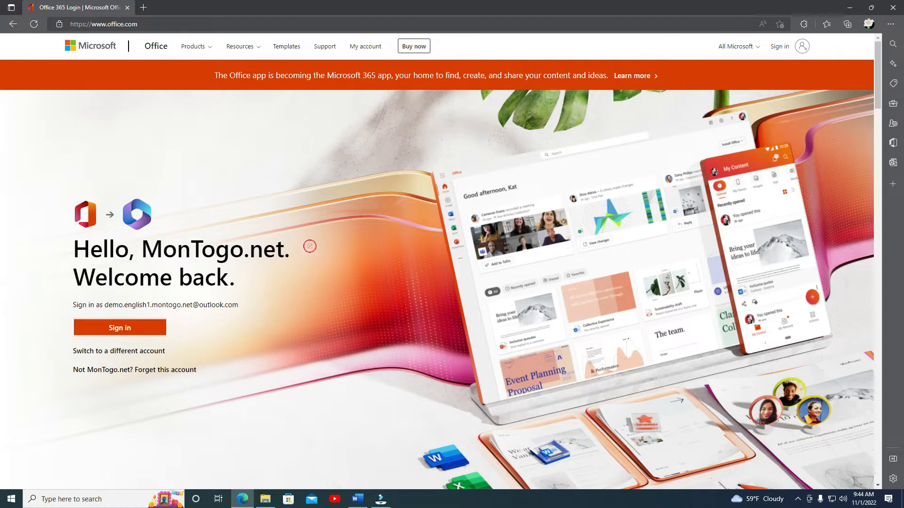
# Start signing in to Office and decline the browser's sign-back-in suggestion.
pyautogui.scroll(-1, 313, 222)
pyautogui.scroll(1, 340, 216)
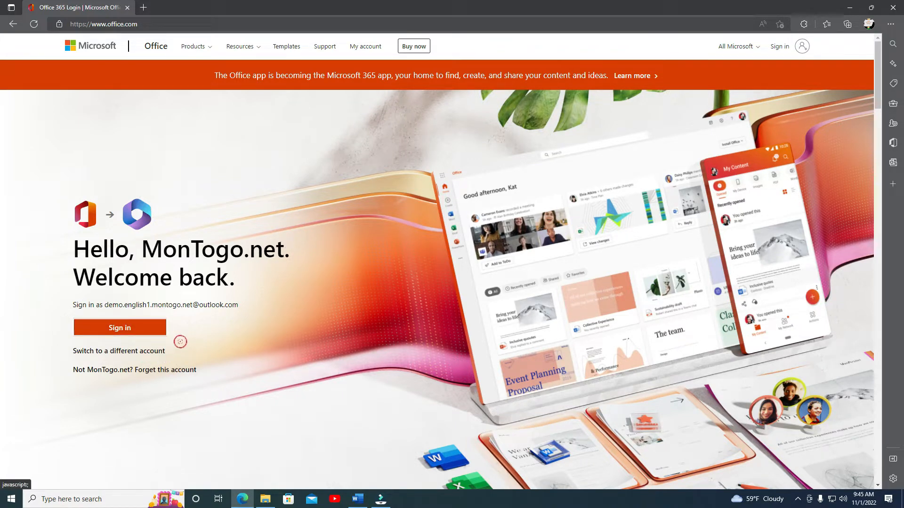
pyautogui.click(126, 332)
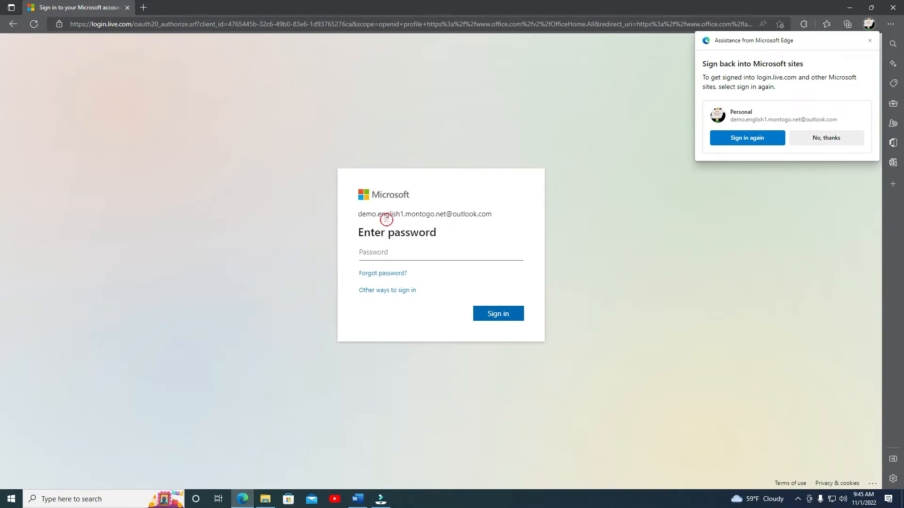
pyautogui.click(836, 138)
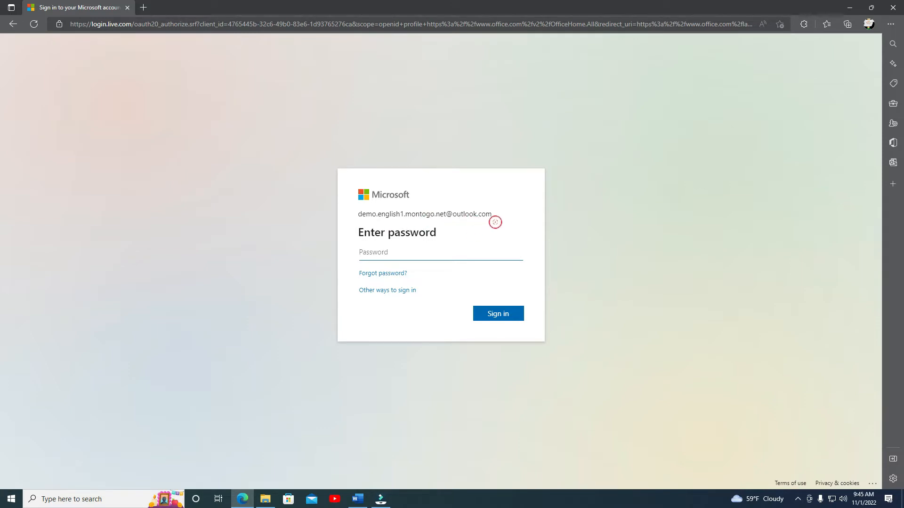
# Enter the account password, sign in, and allow the browser to save the password.
pyautogui.moveTo(504, 220); pyautogui.dragTo(359, 211)
pyautogui.click(392, 254)
pyautogui.write('••')
pyautogui.click(515, 317)
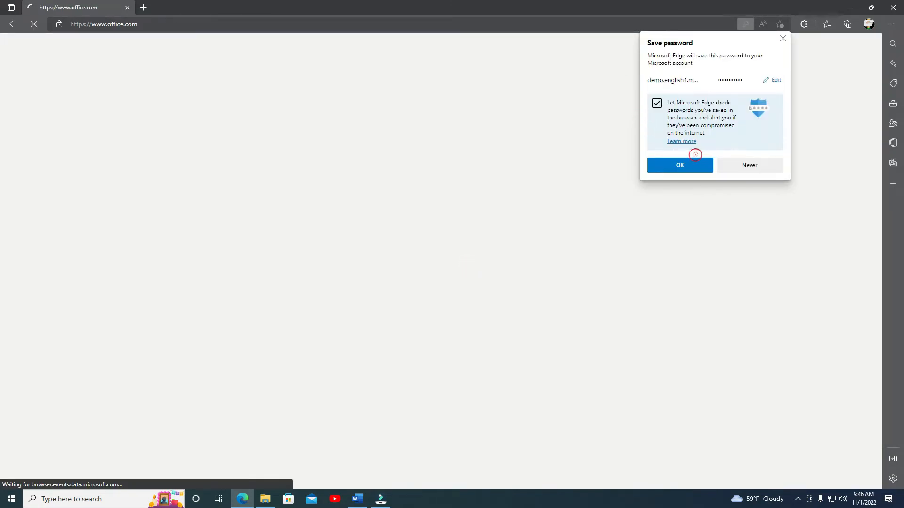
pyautogui.click(708, 164)
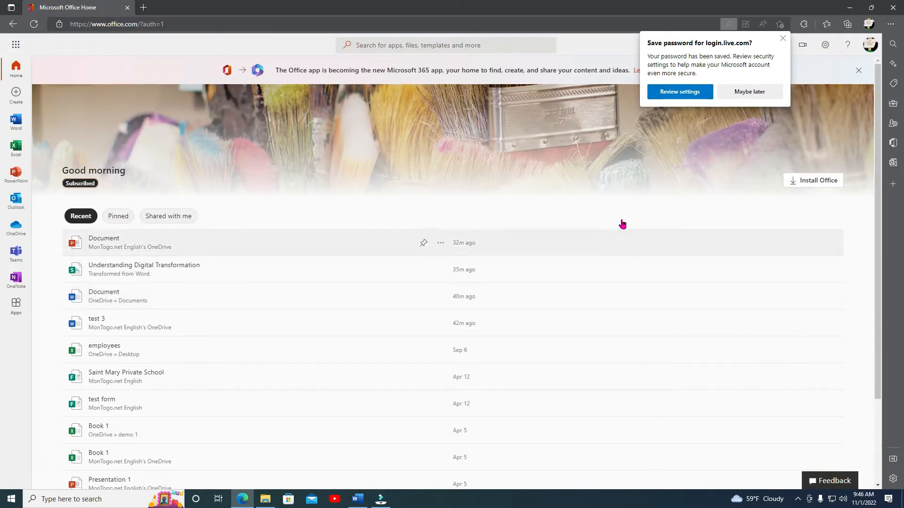
# Dismiss the security prompt and open the Word web app from the app launcher's app list.
pyautogui.click(783, 39)
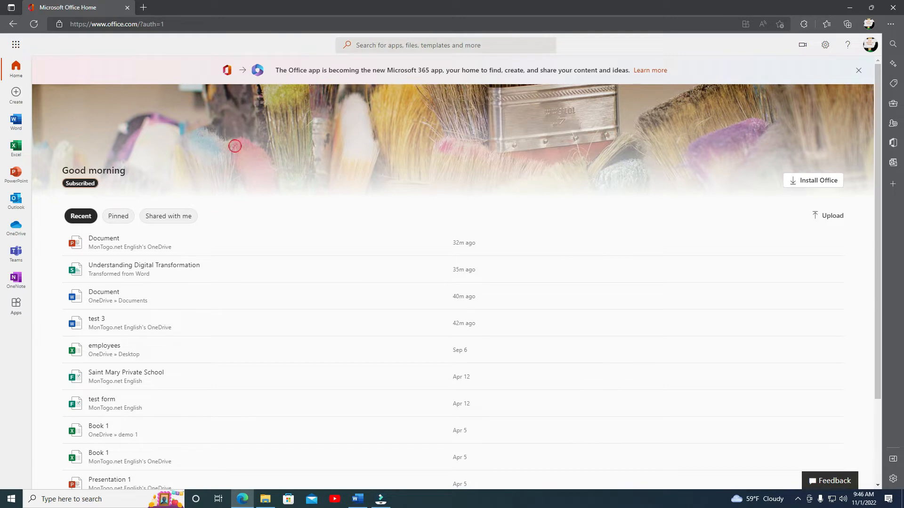
pyautogui.click(17, 45)
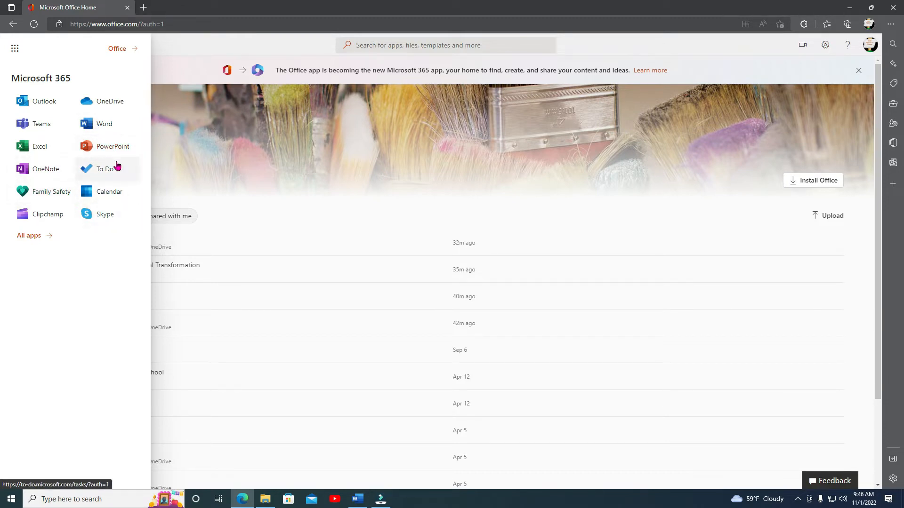
pyautogui.click(36, 240)
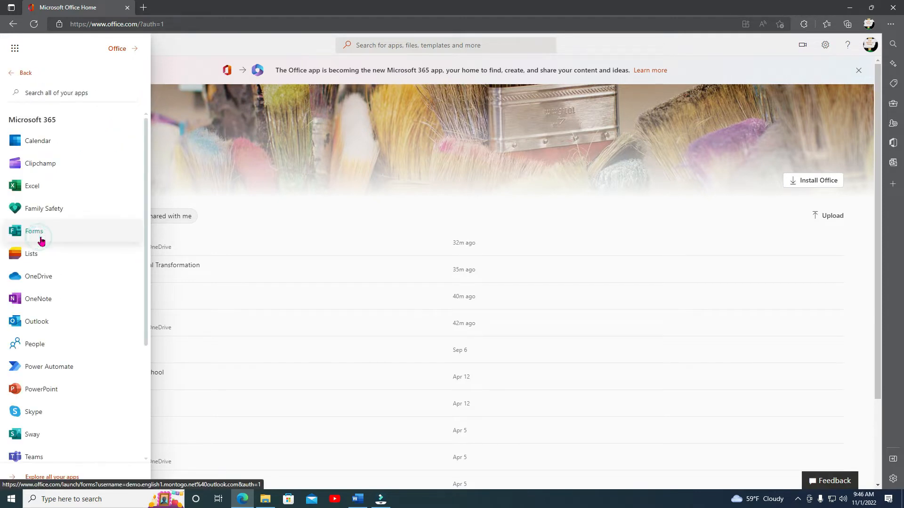
pyautogui.scroll(-4, 69, 286)
pyautogui.scroll(2, 72, 318)
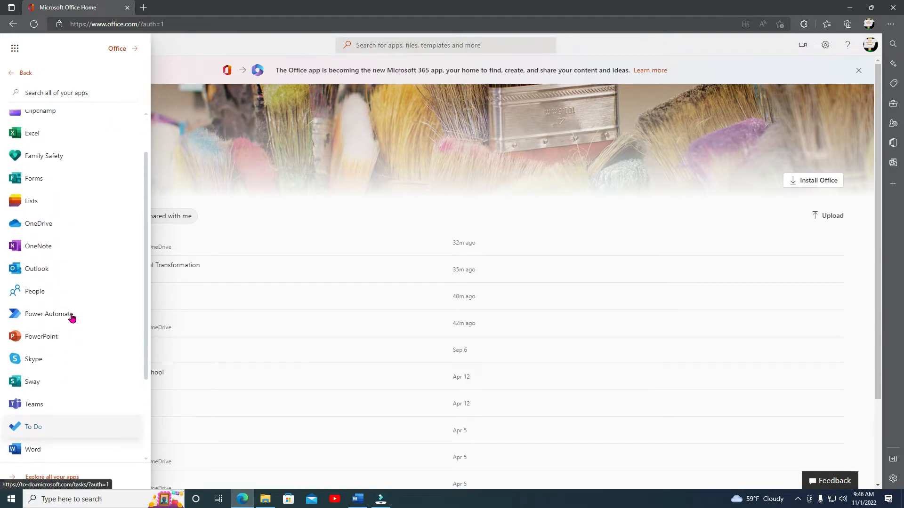
pyautogui.scroll(2, 72, 318)
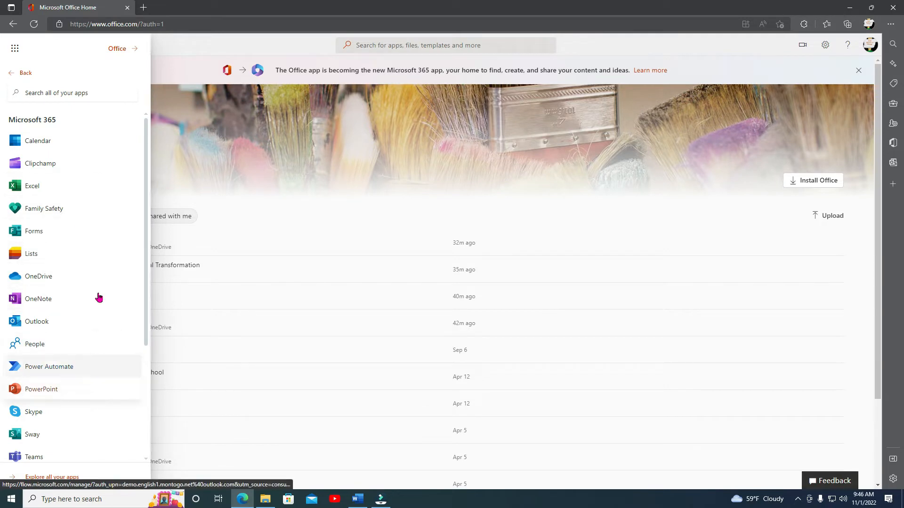
pyautogui.click(20, 73)
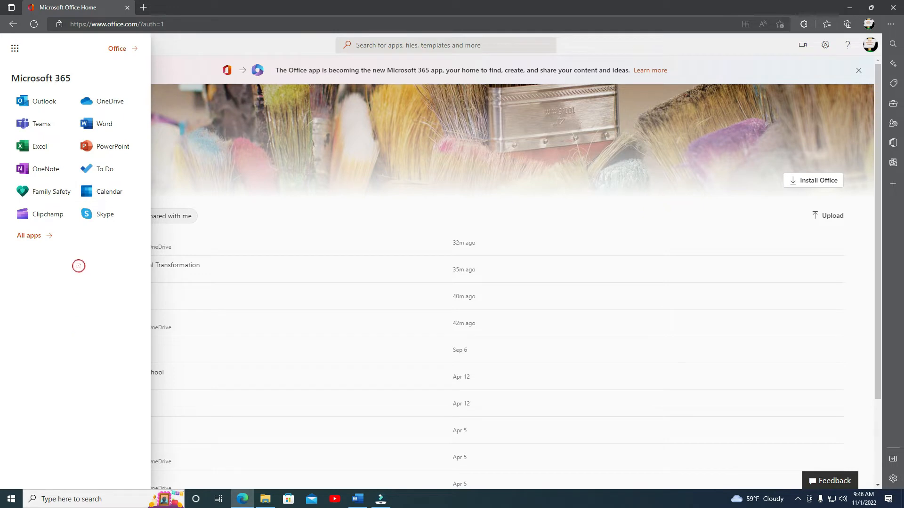
pyautogui.click(106, 124)
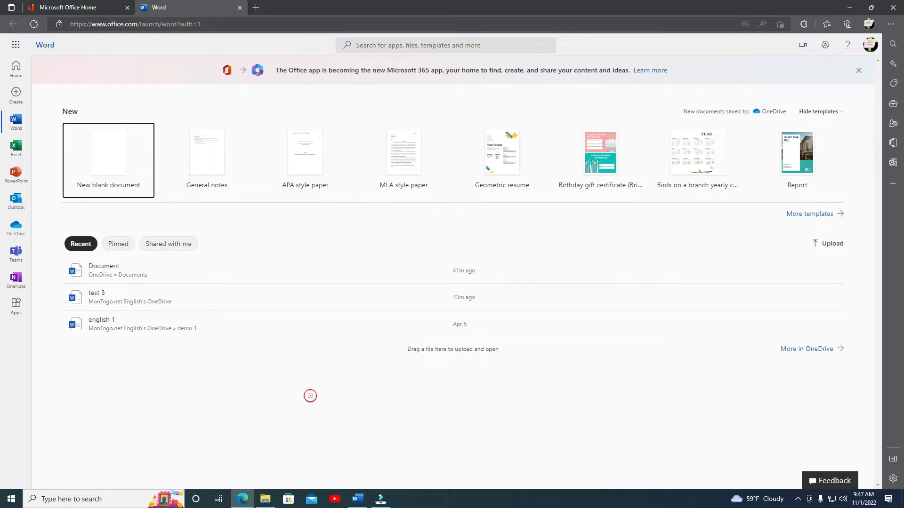
# Create a new blank document and paste the copied document content into it.
pyautogui.click(108, 157)
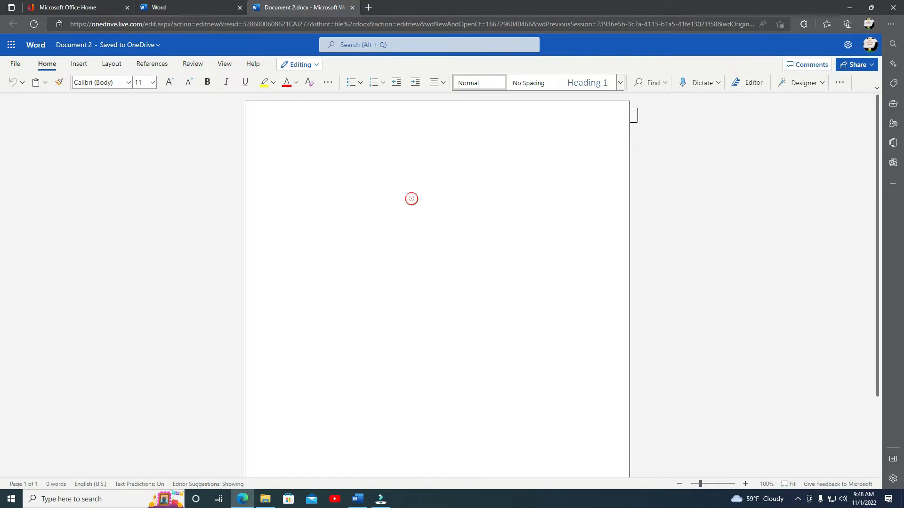
pyautogui.hotkey('ctrl', 'v')
# Scroll through the pasted document to review its content and formatting.
pyautogui.scroll(5, 414, 211)
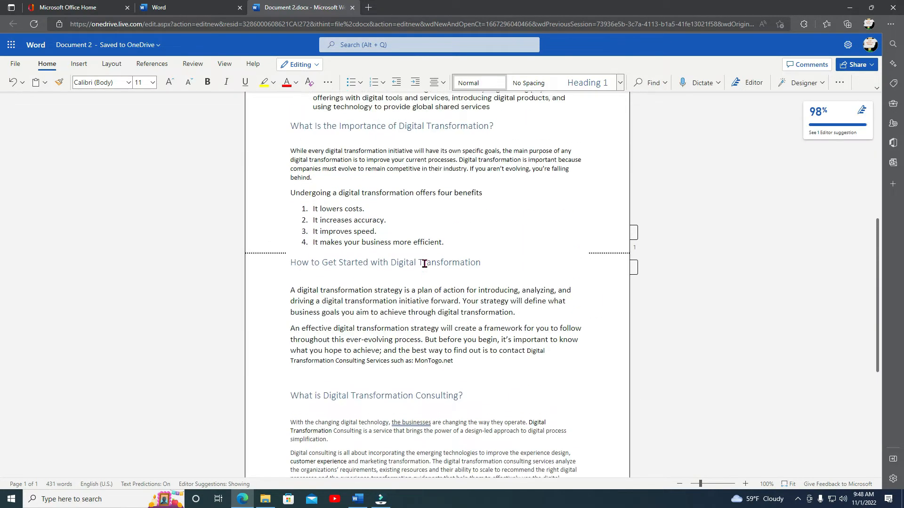
pyautogui.scroll(3, 424, 265)
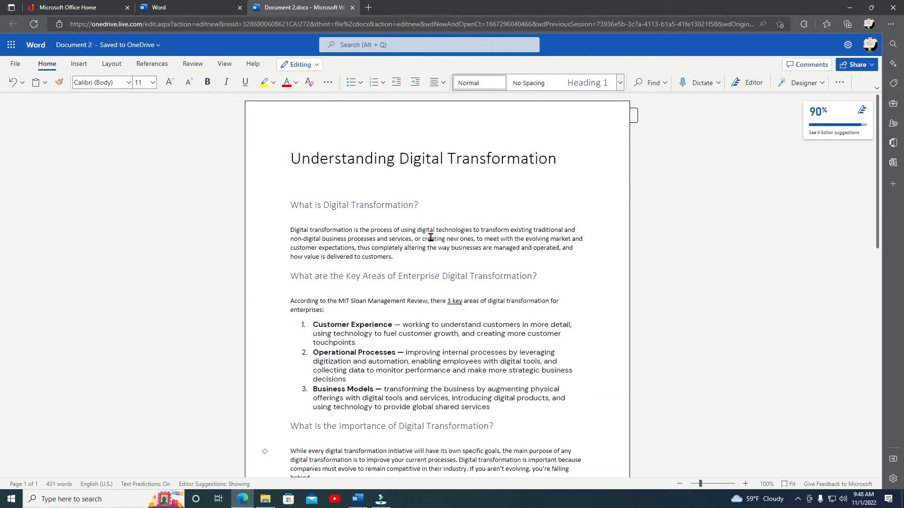
pyautogui.scroll(-9, 434, 188)
pyautogui.scroll(10, 454, 337)
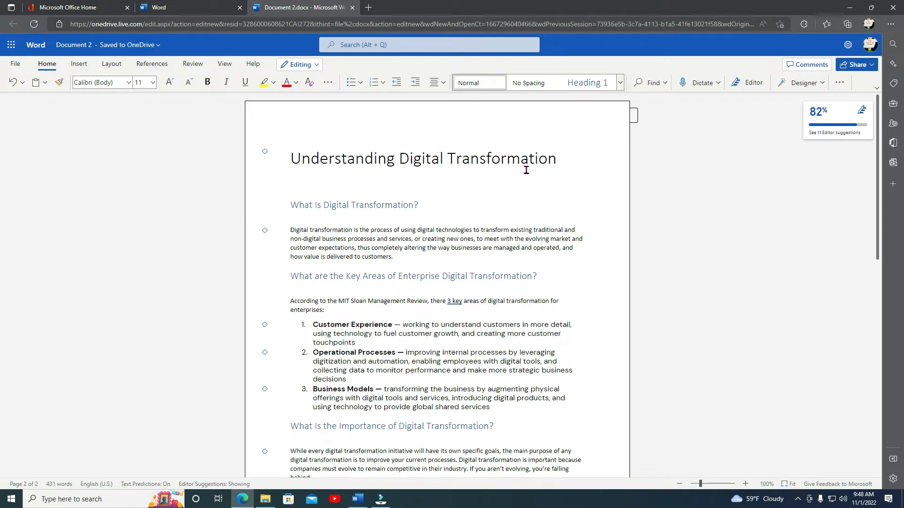
pyautogui.scroll(-2, 502, 204)
pyautogui.scroll(2, 503, 204)
pyautogui.scroll(-3, 462, 280)
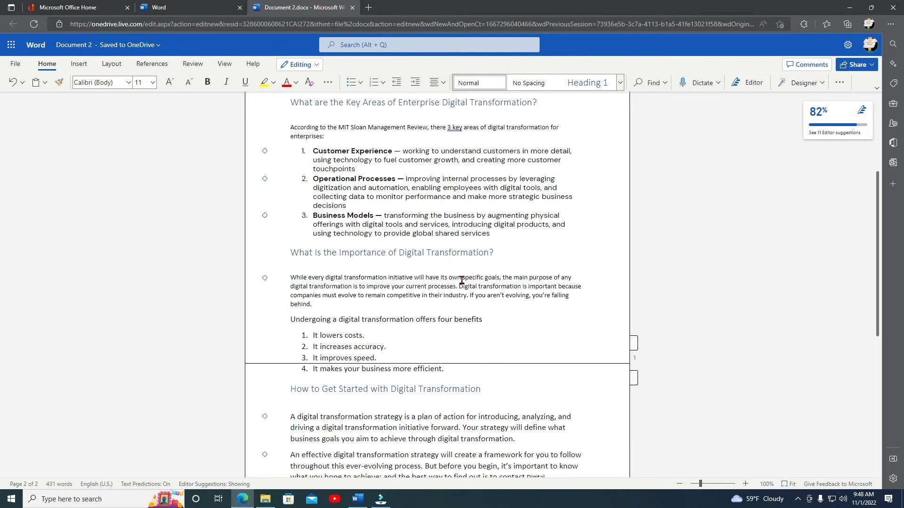
pyautogui.scroll(-2, 462, 281)
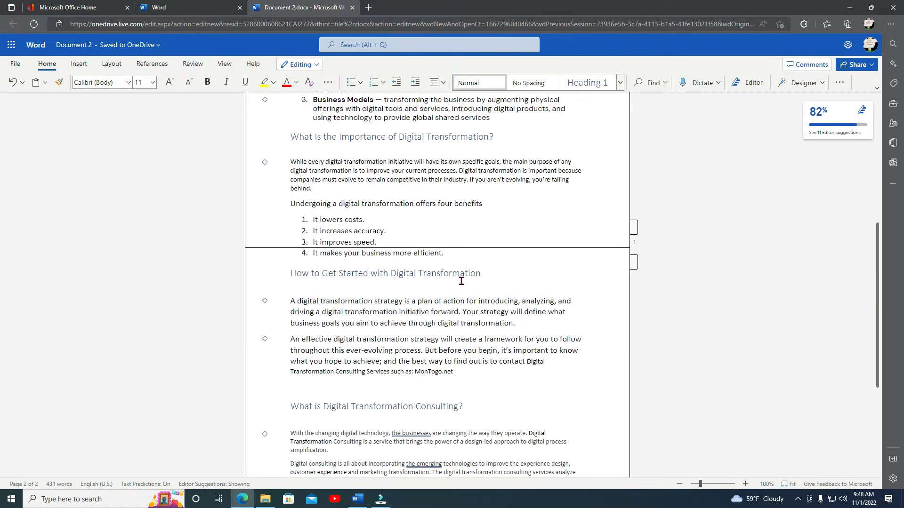
# Start transforming the pasted document into a web page from the Export options.
pyautogui.scroll(-1, 456, 318)
pyautogui.scroll(1, 455, 318)
pyautogui.scroll(5, 455, 319)
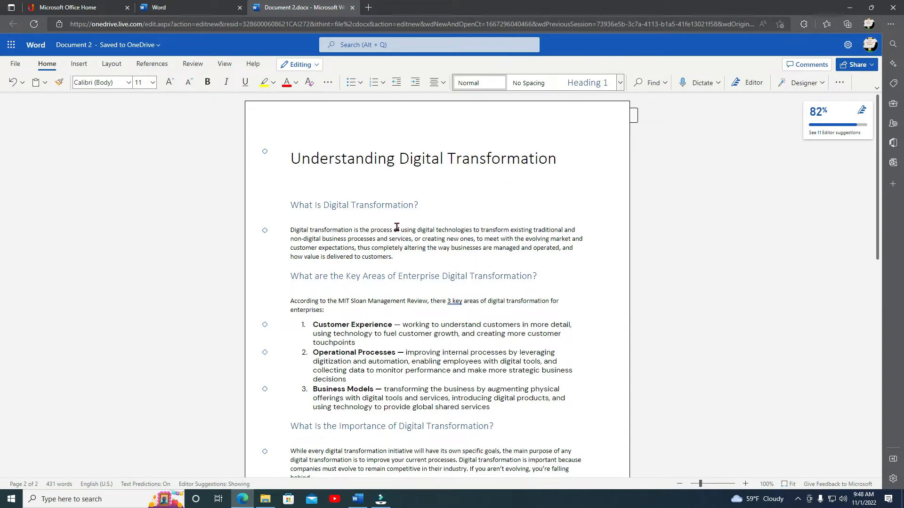
pyautogui.click(15, 65)
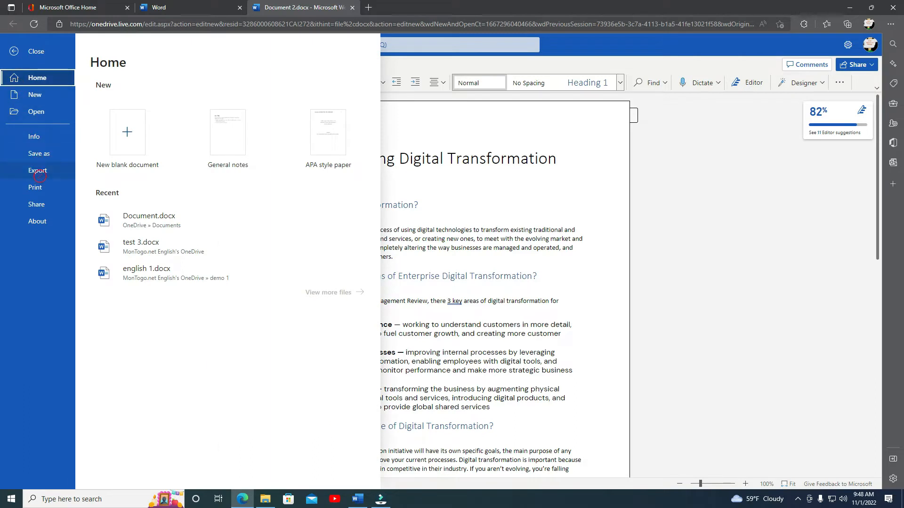
pyautogui.click(39, 172)
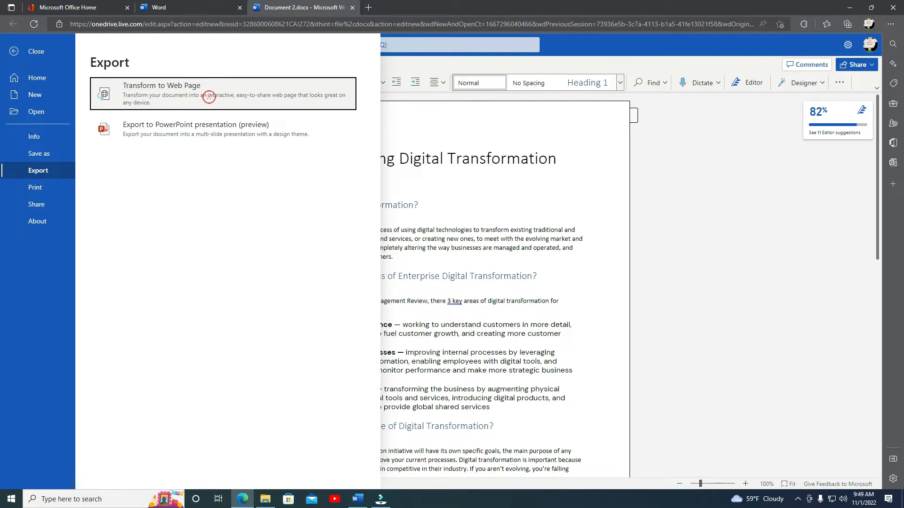
pyautogui.click(210, 97)
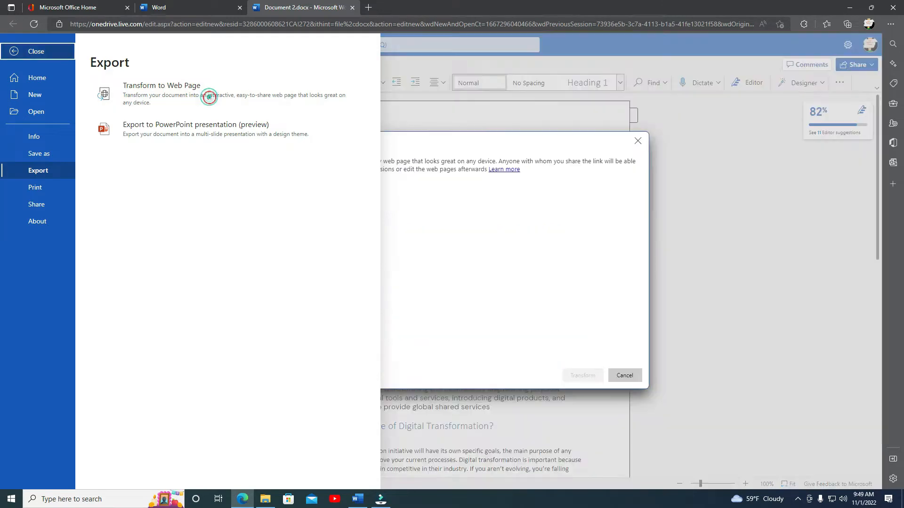
pyautogui.click(363, 225)
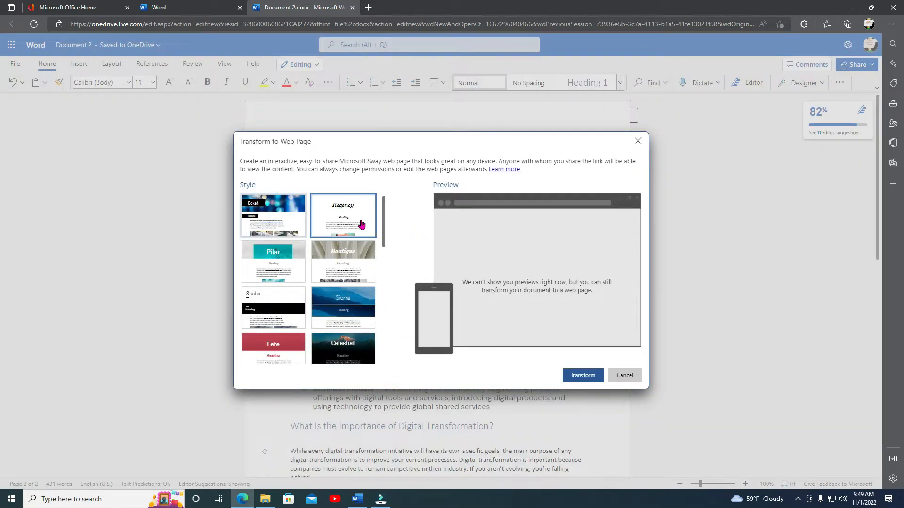
# Browse the web page styles, pick the Structure style, and transform the document.
pyautogui.scroll(-1, 353, 236)
pyautogui.scroll(1, 325, 212)
pyautogui.scroll(-3, 326, 233)
pyautogui.scroll(-5, 327, 300)
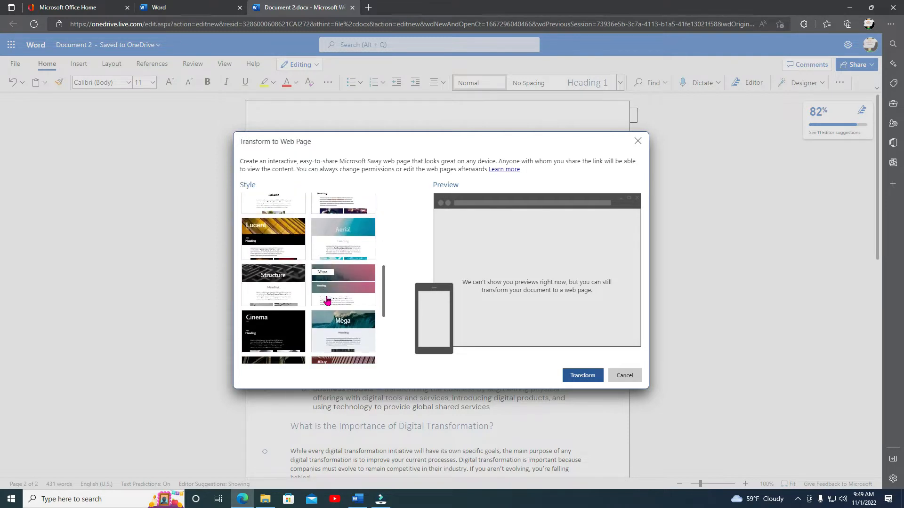
pyautogui.scroll(6, 328, 301)
pyautogui.scroll(2, 327, 328)
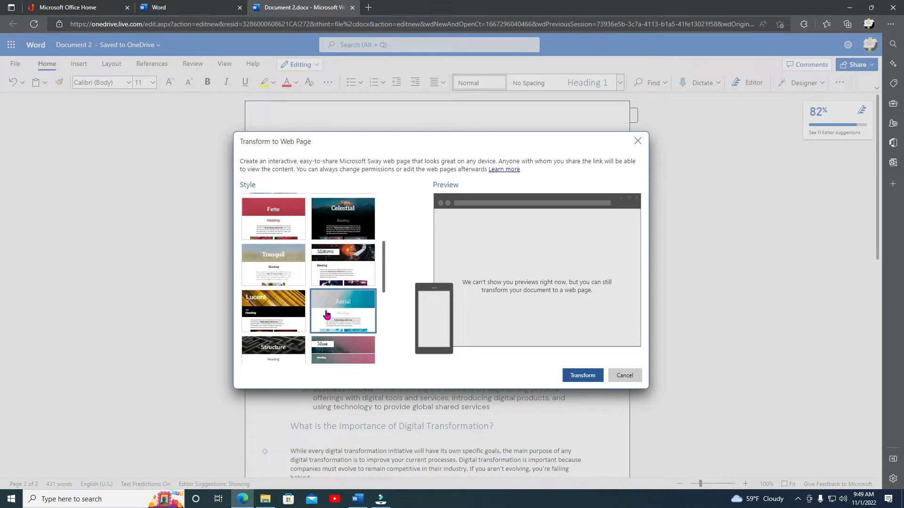
pyautogui.scroll(-1, 354, 263)
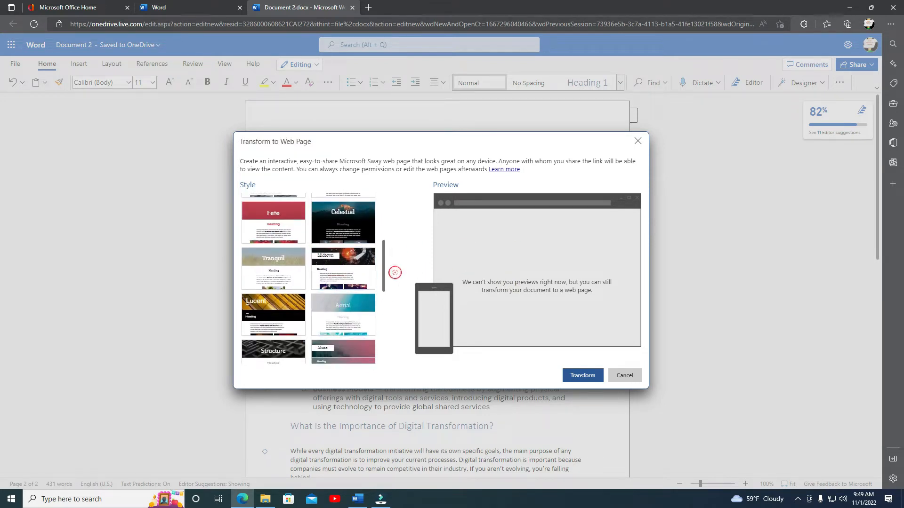
pyautogui.scroll(-5, 301, 273)
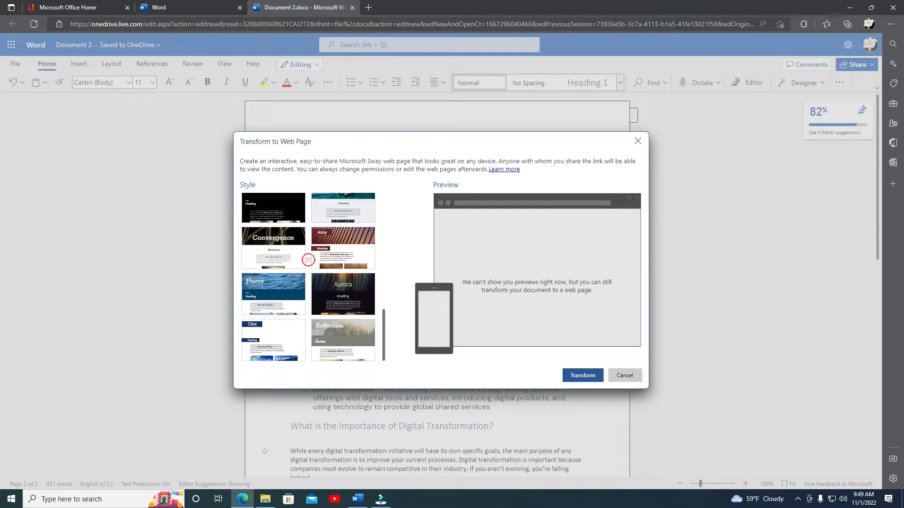
pyautogui.click(306, 279)
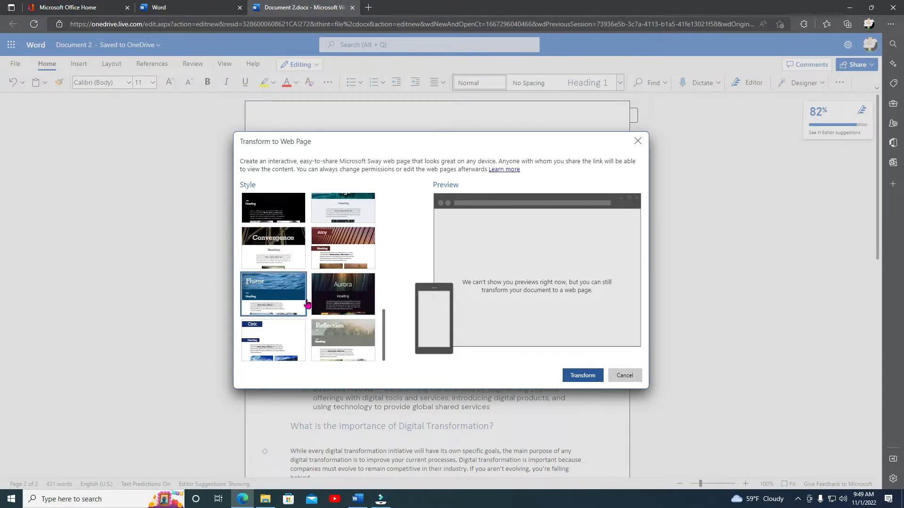
pyautogui.scroll(3, 303, 306)
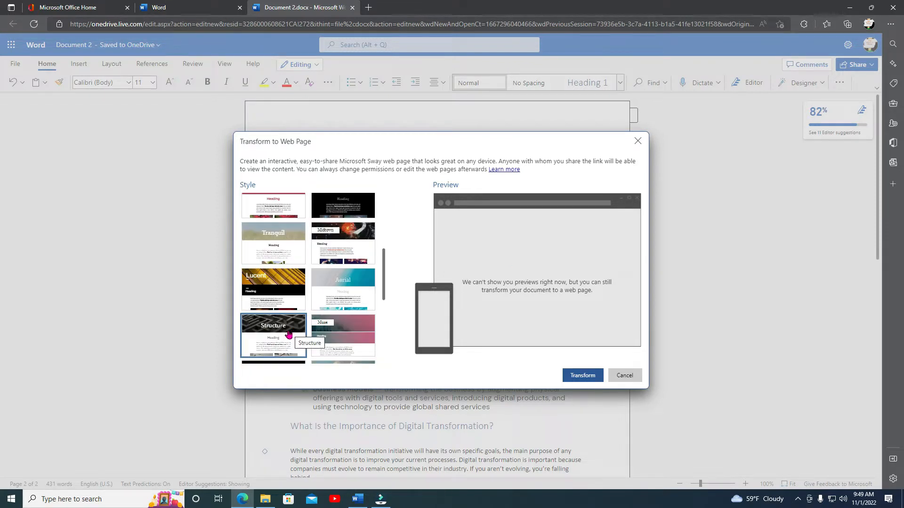
pyautogui.click(289, 334)
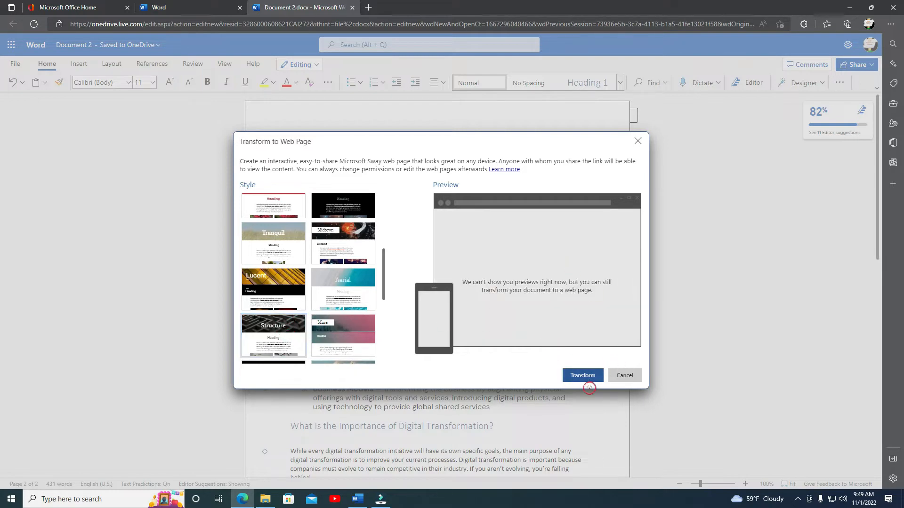
pyautogui.click(588, 380)
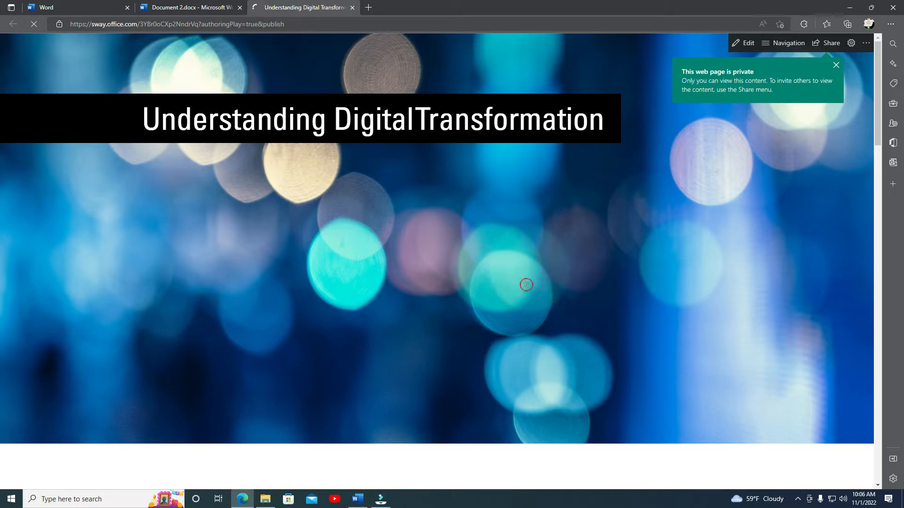
# Scroll through the generated web page to review its headings and sections.
pyautogui.scroll(-7, 561, 245)
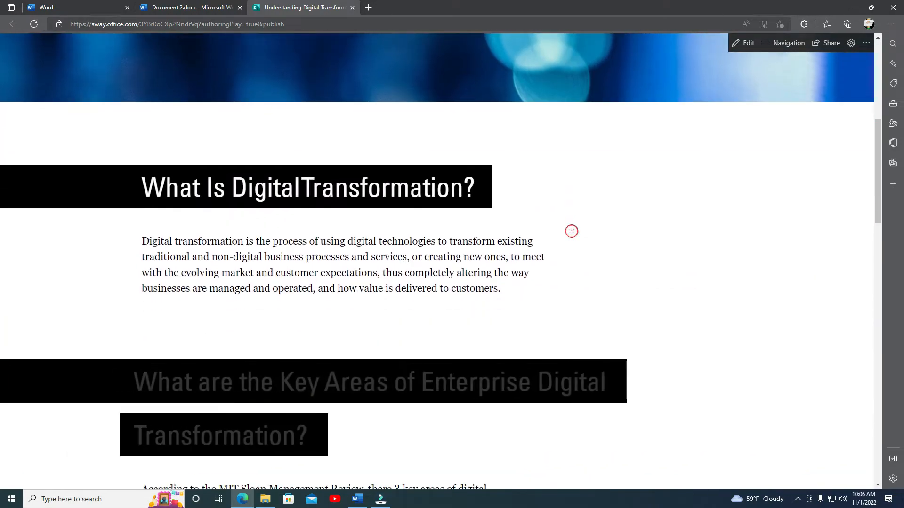
pyautogui.scroll(-2, 571, 231)
pyautogui.scroll(-8, 572, 231)
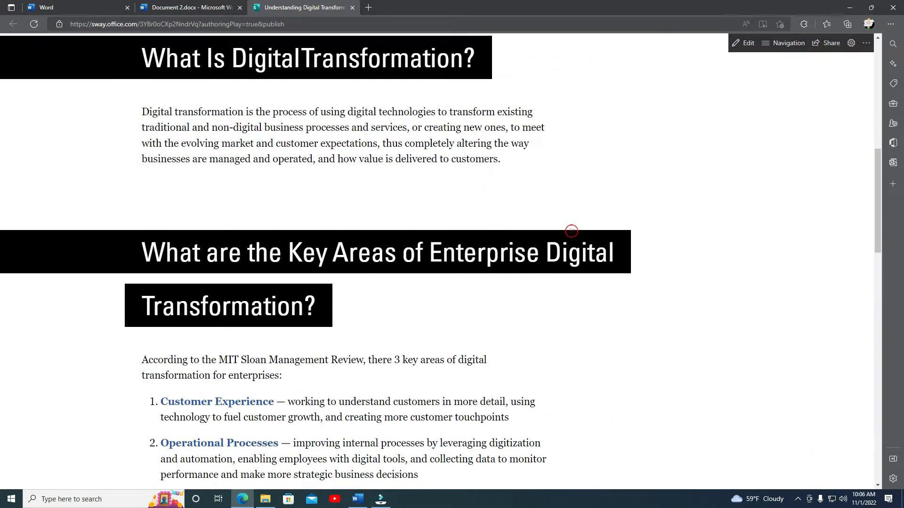
pyautogui.scroll(3, 571, 231)
pyautogui.scroll(-10, 571, 231)
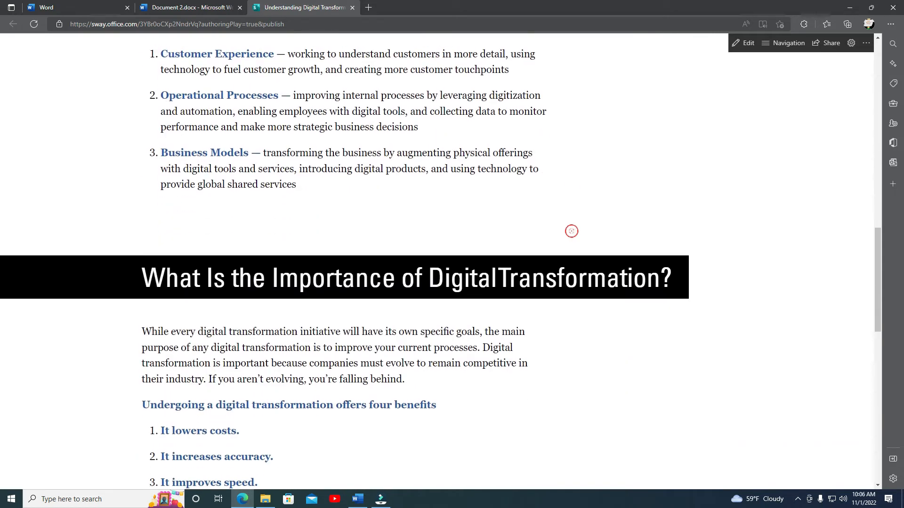
pyautogui.scroll(3, 572, 232)
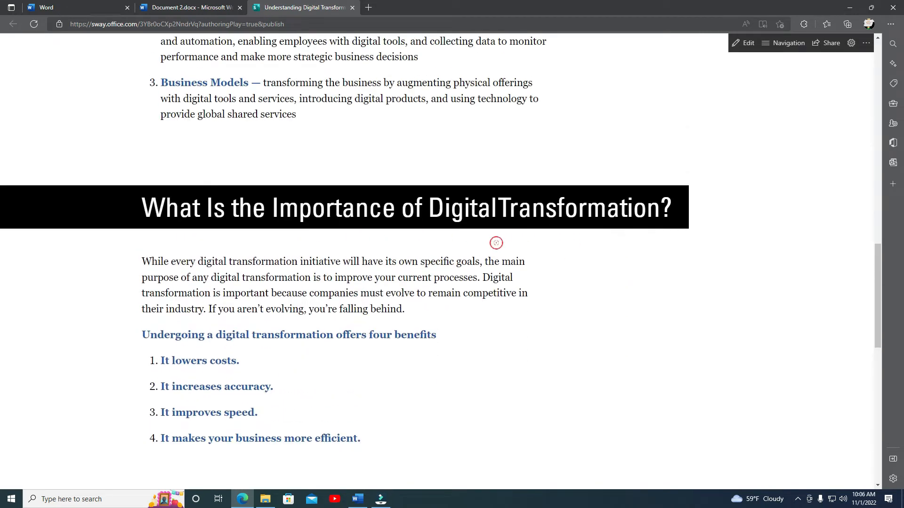
pyautogui.scroll(-3, 468, 309)
pyautogui.scroll(-8, 468, 309)
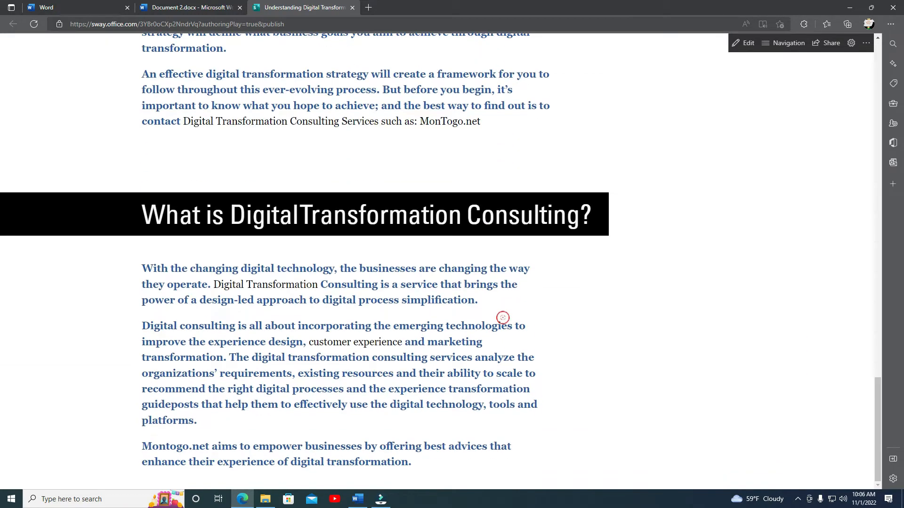
pyautogui.scroll(6, 521, 376)
pyautogui.scroll(20, 520, 379)
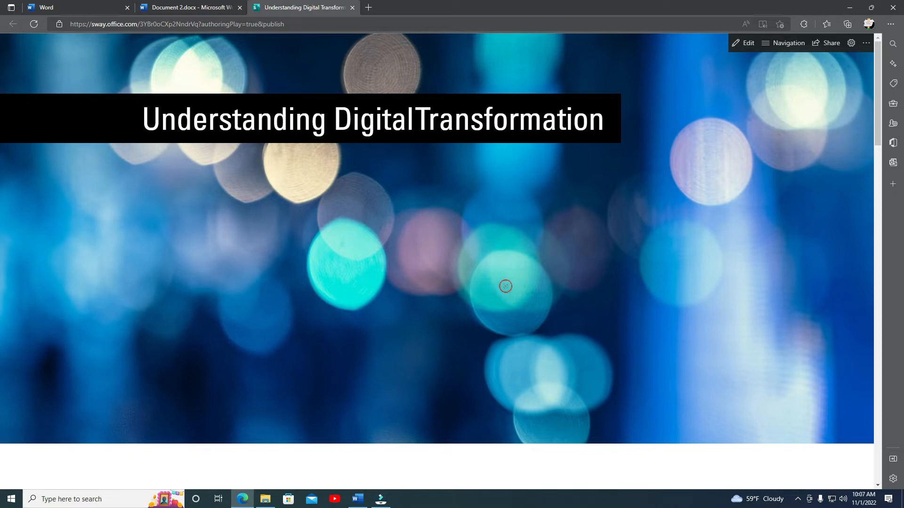
# Open the web page for editing, preview its Design view, and return to the Storyline.
pyautogui.click(746, 47)
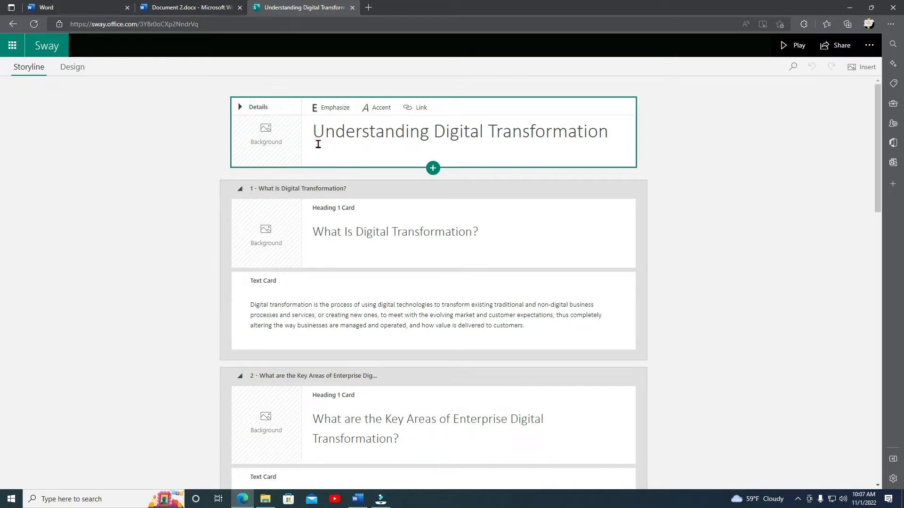
pyautogui.click(75, 68)
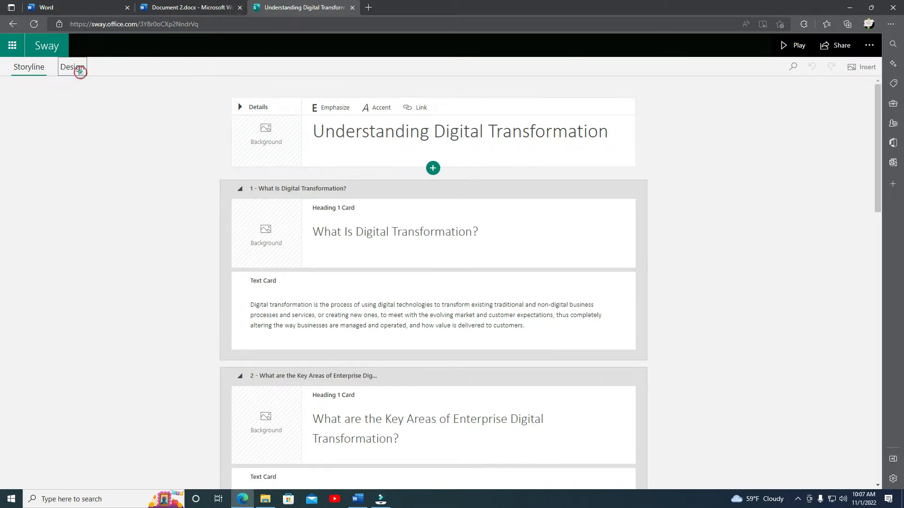
pyautogui.scroll(-3, 466, 205)
pyautogui.scroll(6, 470, 206)
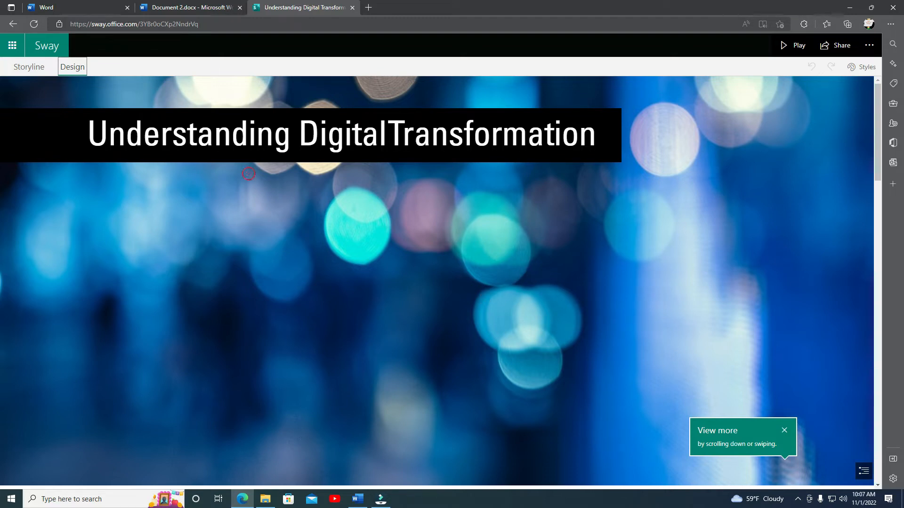
pyautogui.click(24, 70)
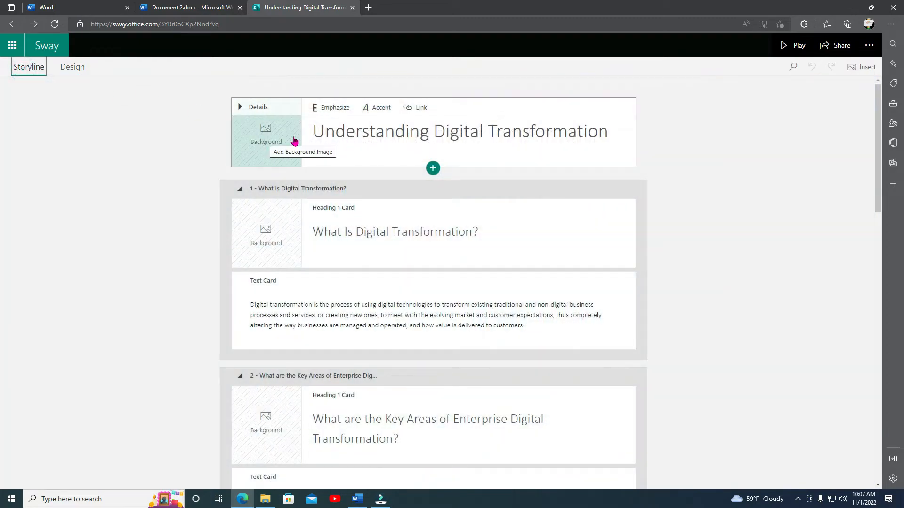
# Add a background image to the title card, choosing Bing Images as the image source.
pyautogui.click(271, 147)
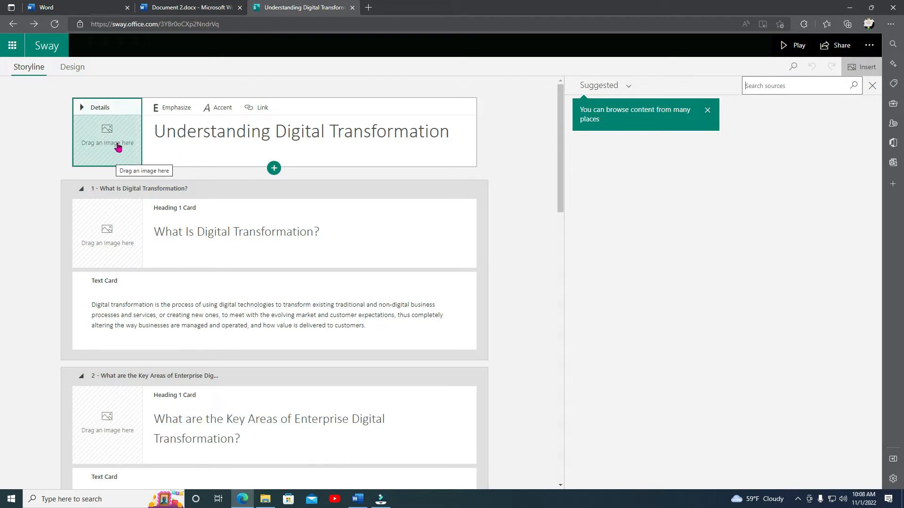
pyautogui.click(627, 91)
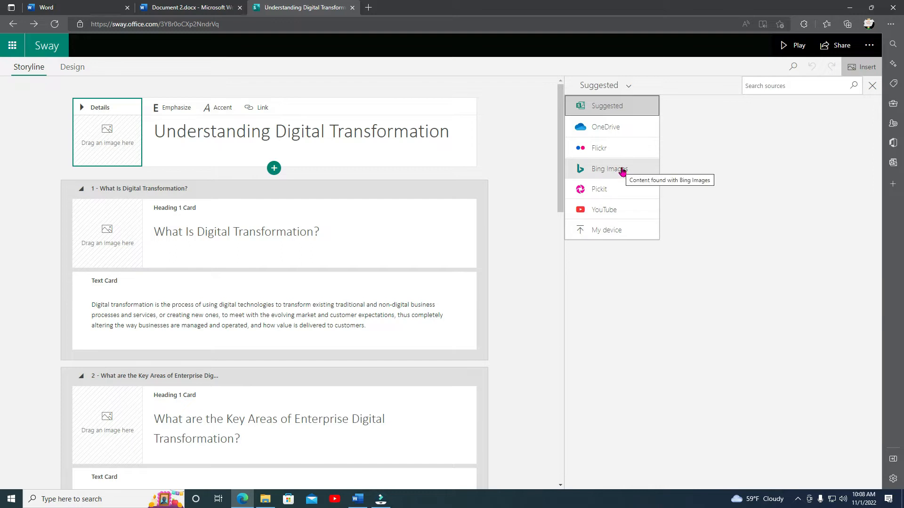
pyautogui.click(618, 175)
pyautogui.click(781, 92)
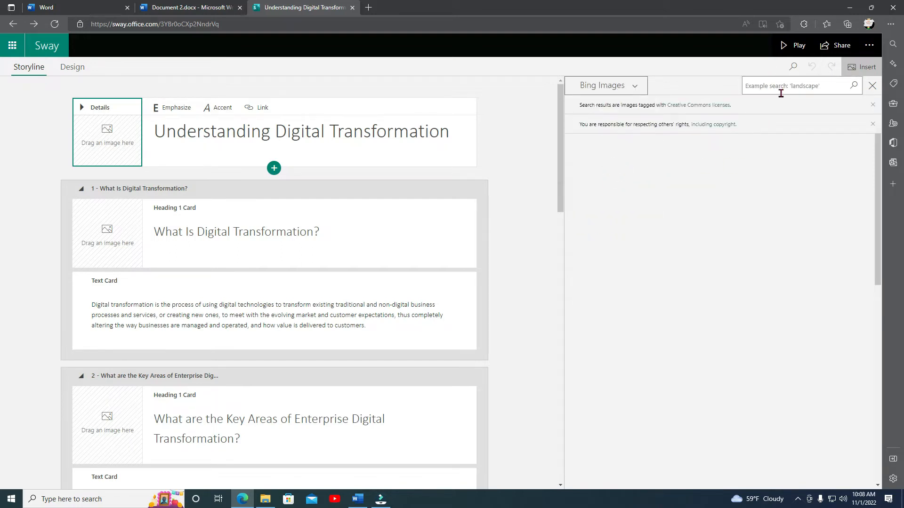
pyautogui.press('Return')
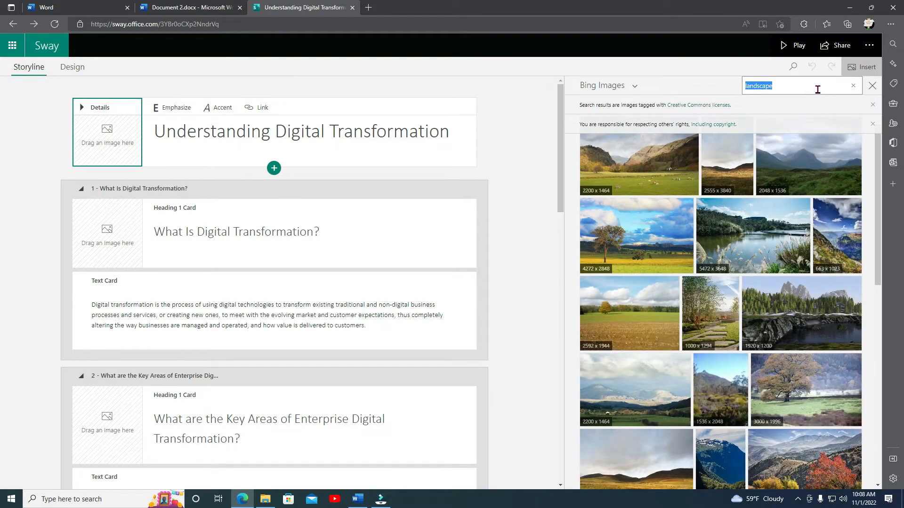
pyautogui.scroll(-1, 725, 260)
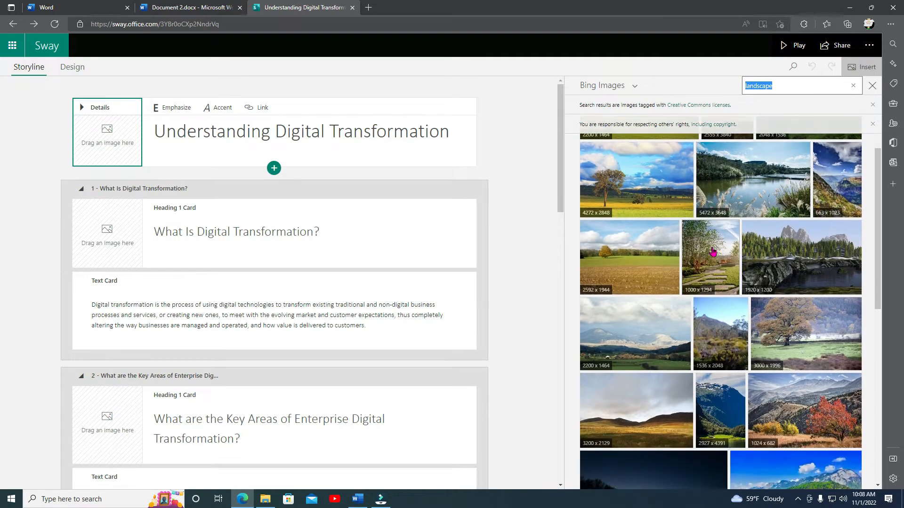
pyautogui.scroll(1, 714, 252)
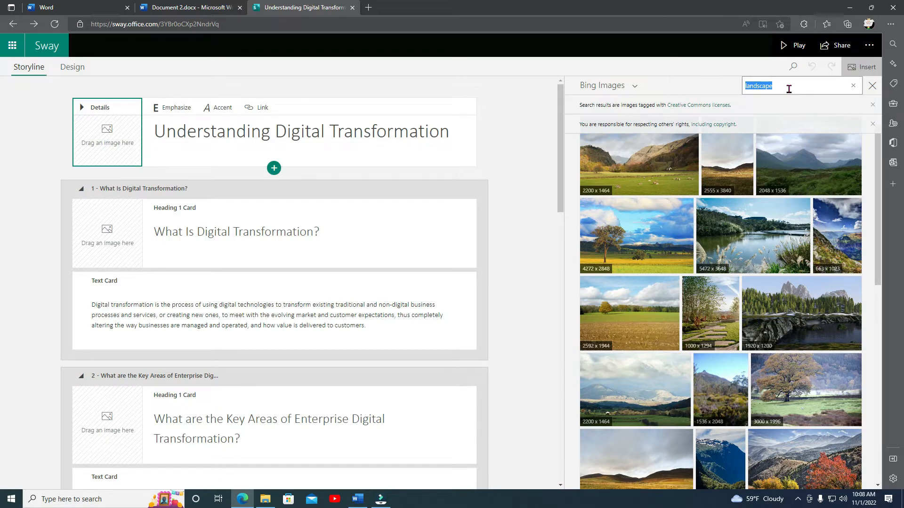
# Search Bing Images for Digital Transformation and browse the results.
pyautogui.write('Digital Tr')
pyautogui.click(855, 87)
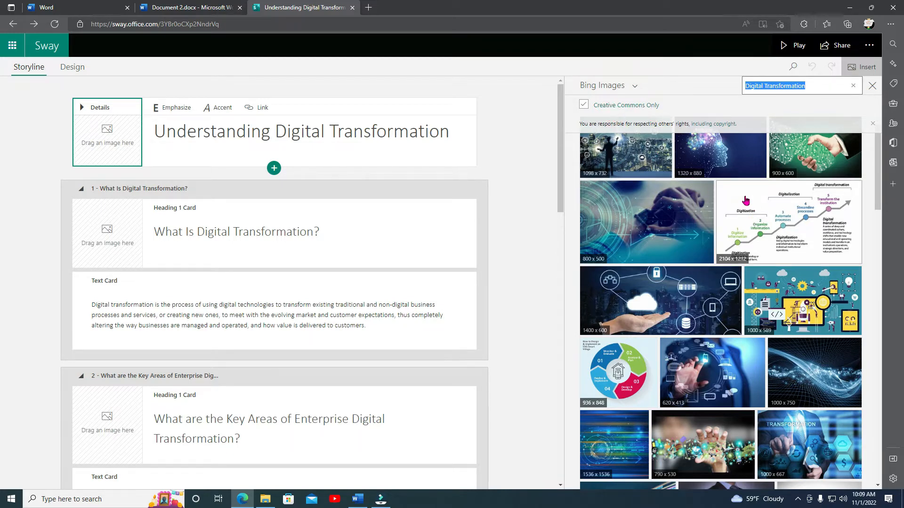
pyautogui.scroll(-6, 745, 200)
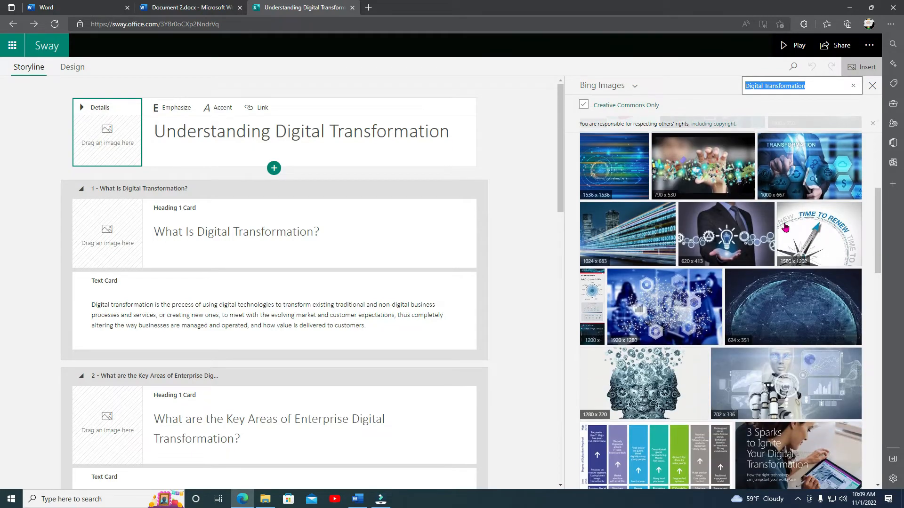
pyautogui.scroll(-12, 802, 249)
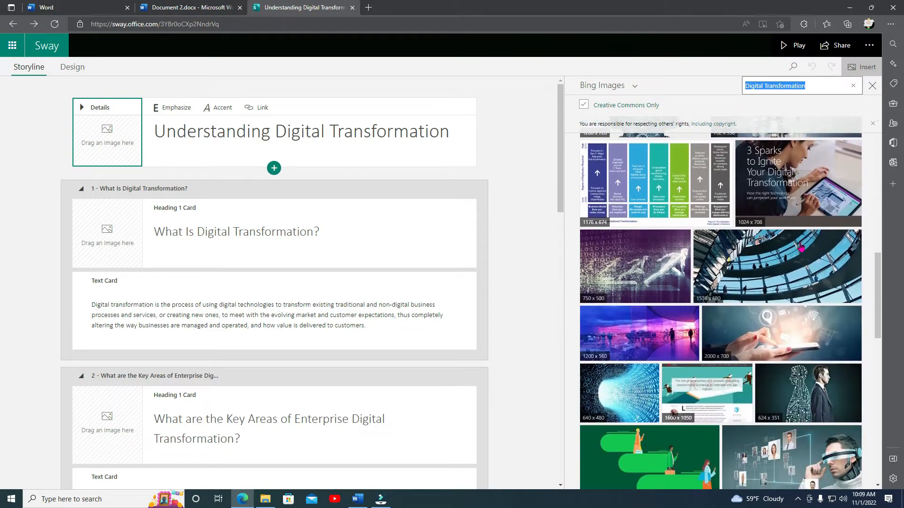
pyautogui.scroll(-10, 802, 248)
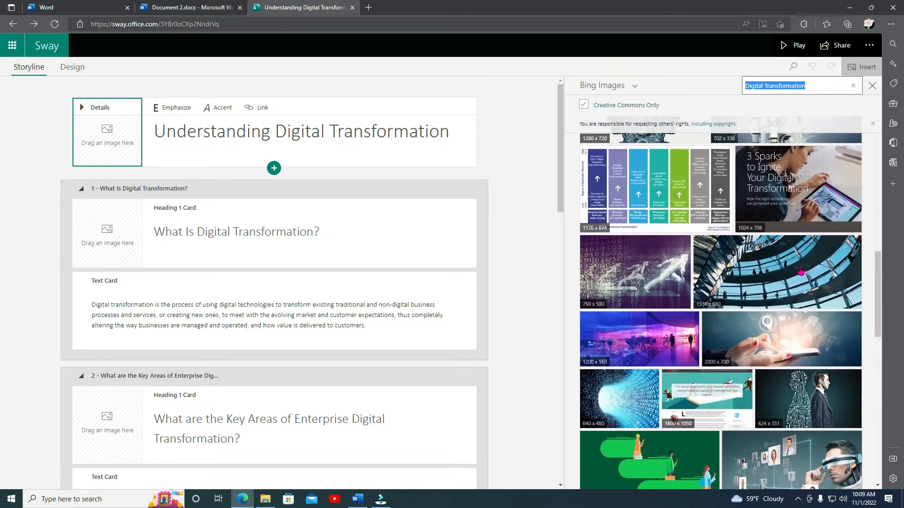
pyautogui.scroll(-10, 800, 272)
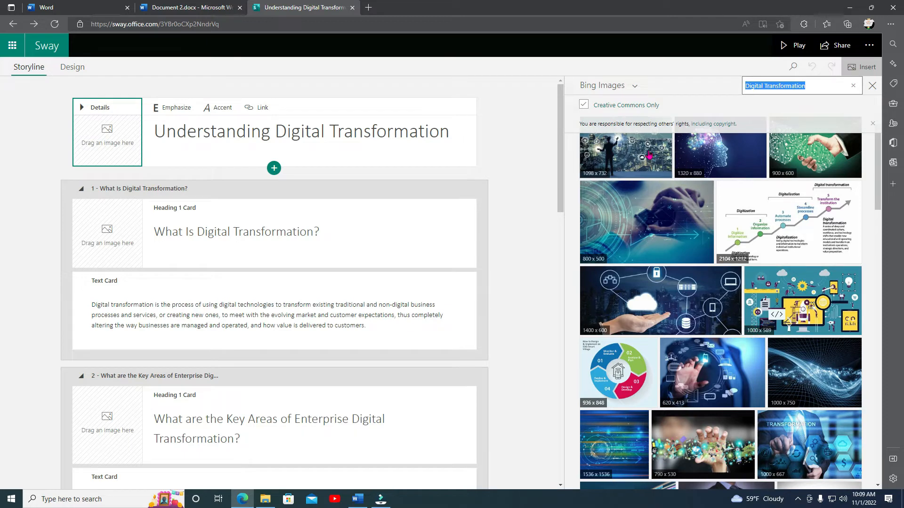
# Select one of the Digital Transformation search results and add it as the title card's background image.
pyautogui.click(691, 369)
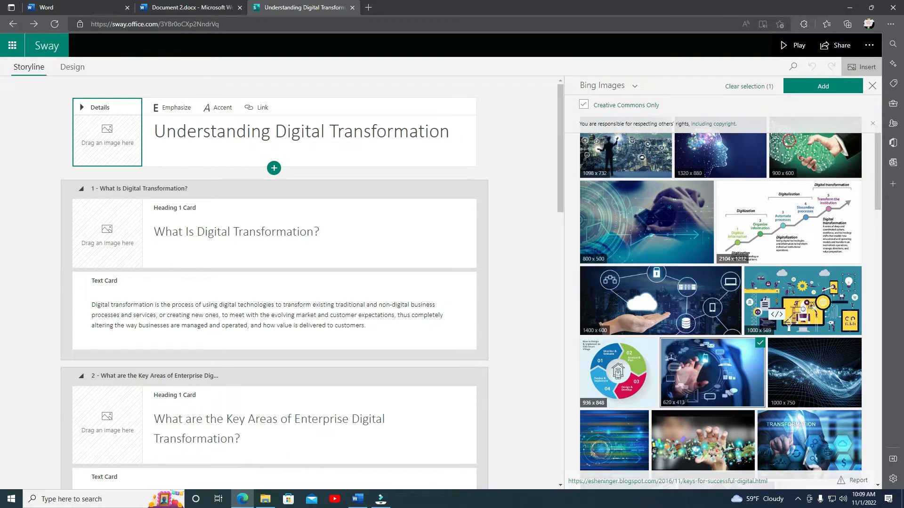
pyautogui.click(821, 87)
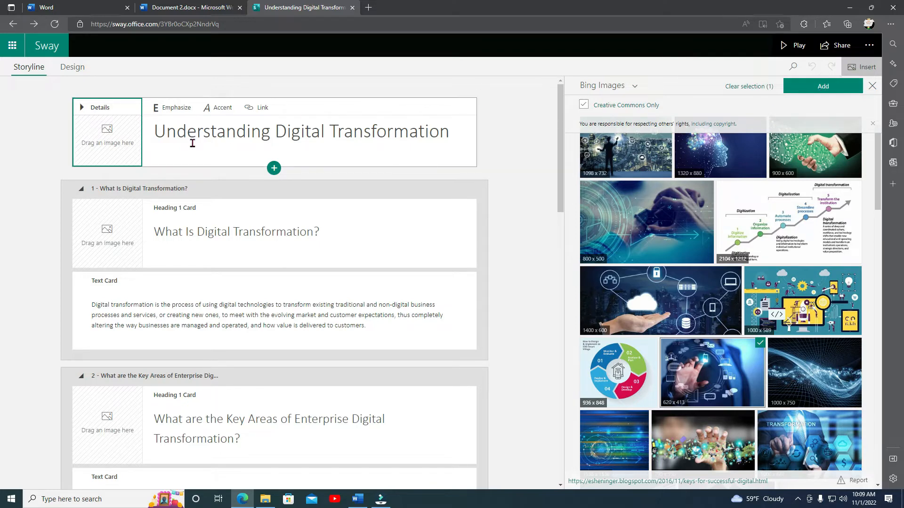
pyautogui.click(835, 90)
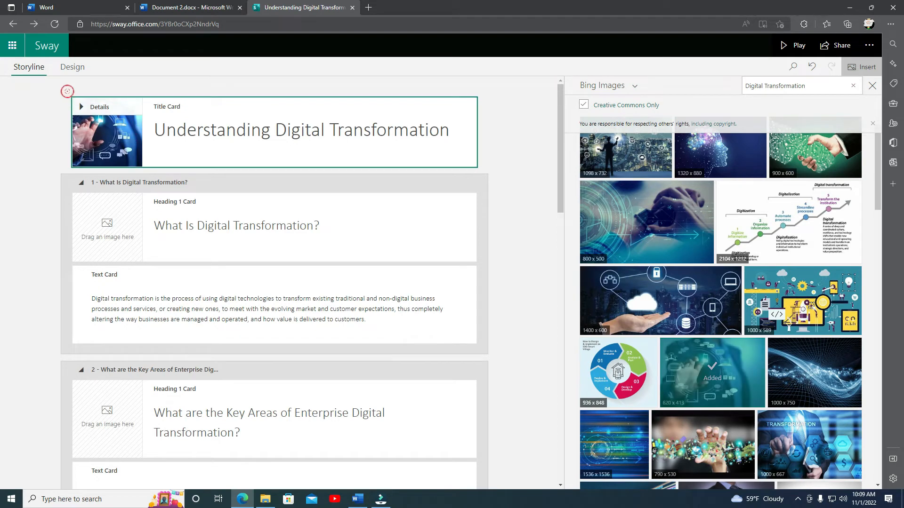
# Switch to Design view and scroll through the web page to review the title image and sections.
pyautogui.click(72, 64)
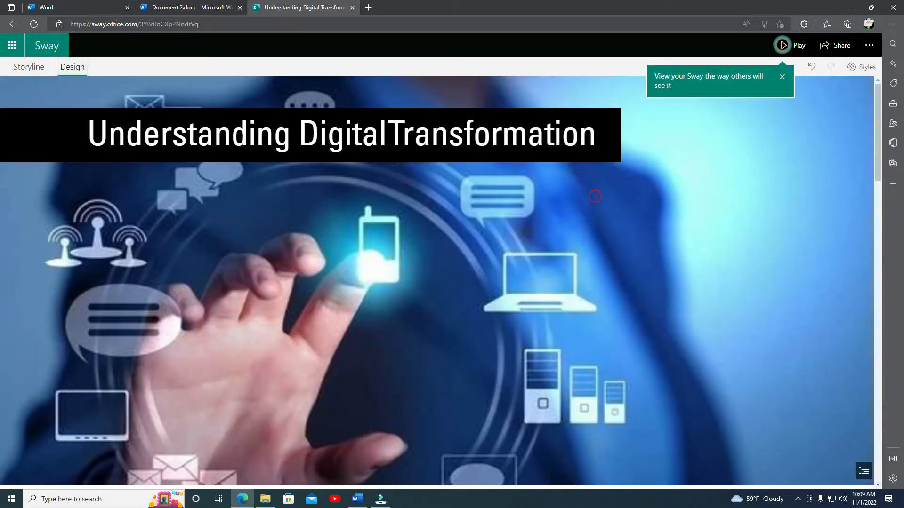
pyautogui.scroll(-2, 596, 197)
pyautogui.scroll(-10, 596, 196)
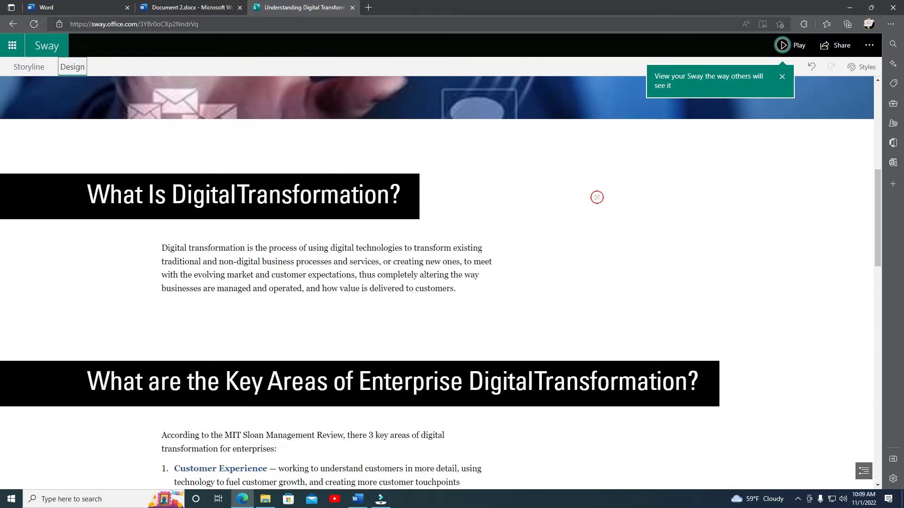
pyautogui.scroll(-10, 596, 198)
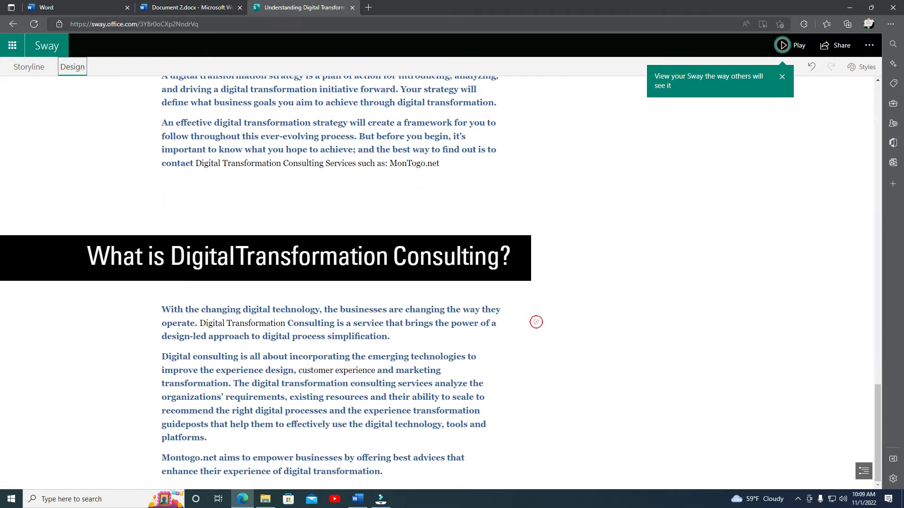
pyautogui.scroll(3, 459, 301)
pyautogui.scroll(5, 457, 272)
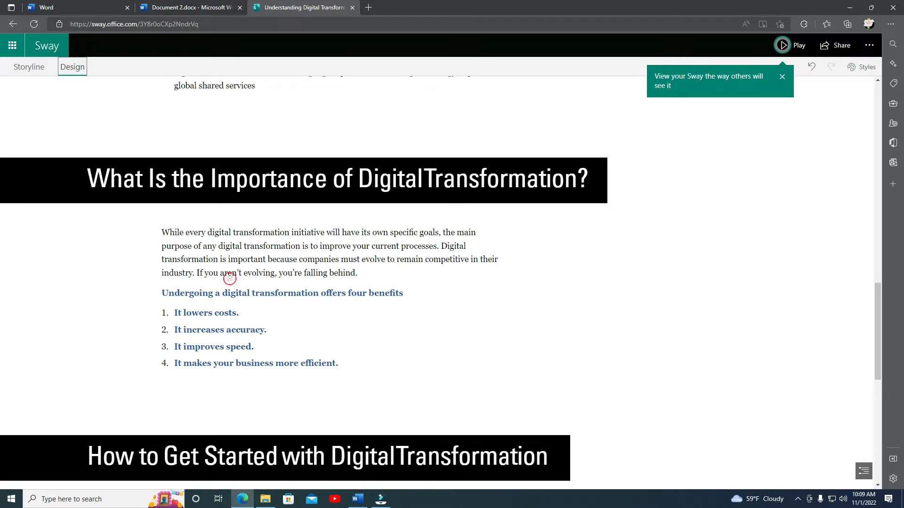
pyautogui.scroll(5, 317, 271)
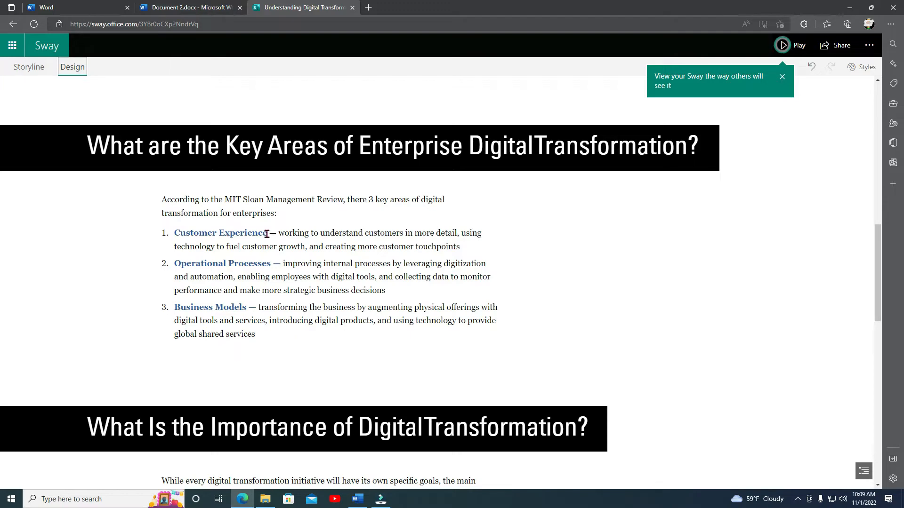
# Copy the phrase Customer Experience from the Key Areas section and return to the Storyline.
pyautogui.moveTo(267, 235); pyautogui.dragTo(171, 235)
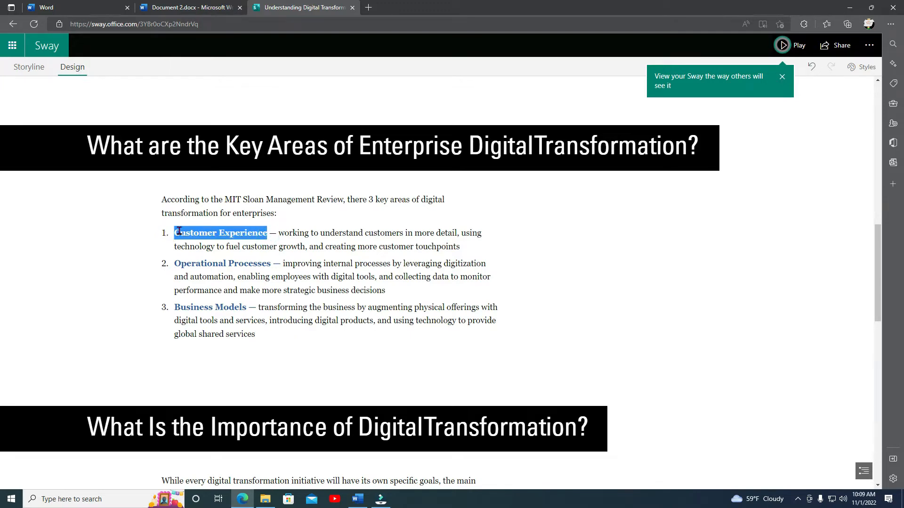
pyautogui.rightClick(179, 231)
pyautogui.click(201, 295)
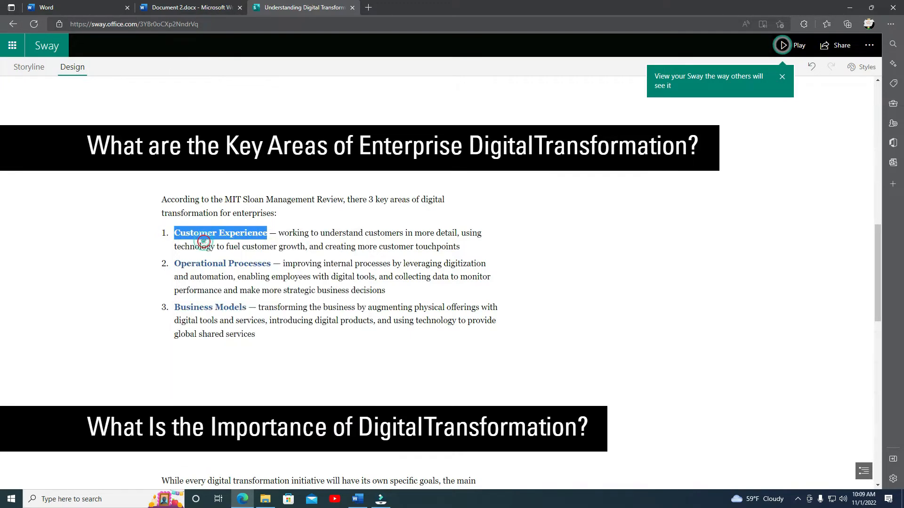
pyautogui.click(24, 71)
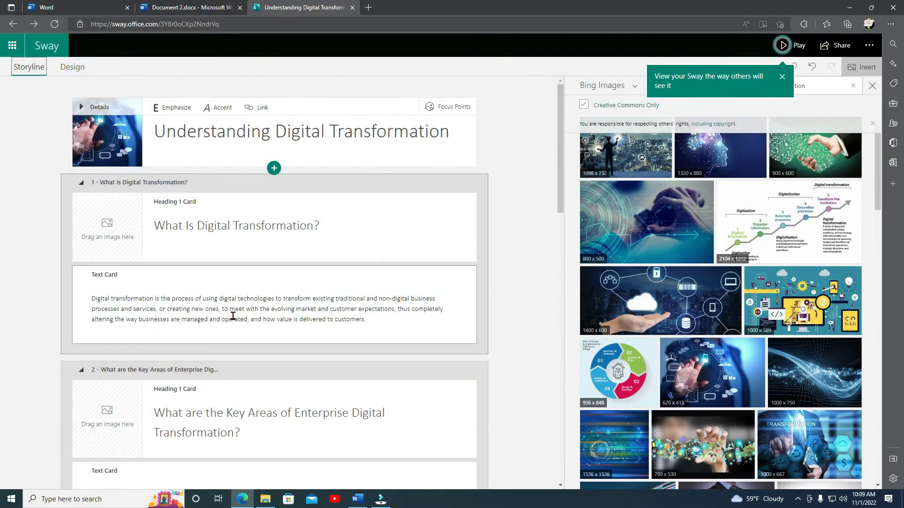
# Insert a new image card below the Key Areas of Enterprise Digital Transformation text card.
pyautogui.scroll(-4, 344, 323)
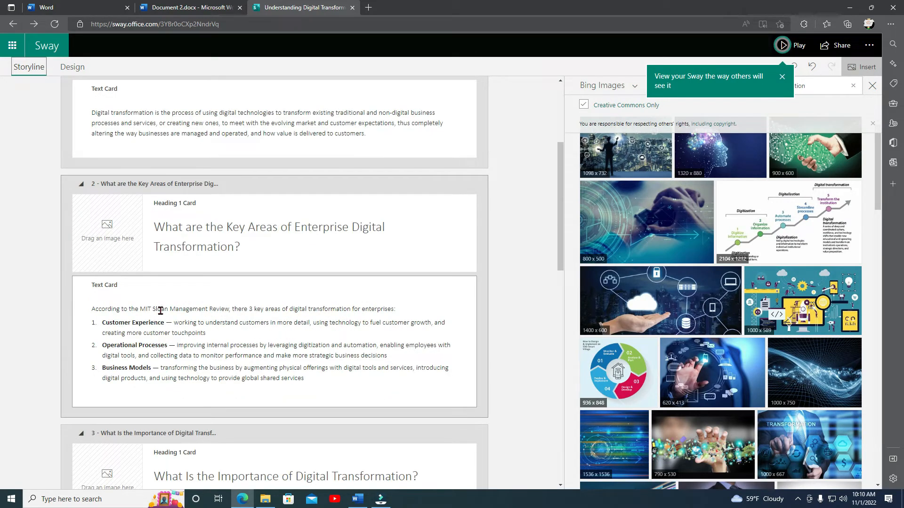
pyautogui.click(322, 331)
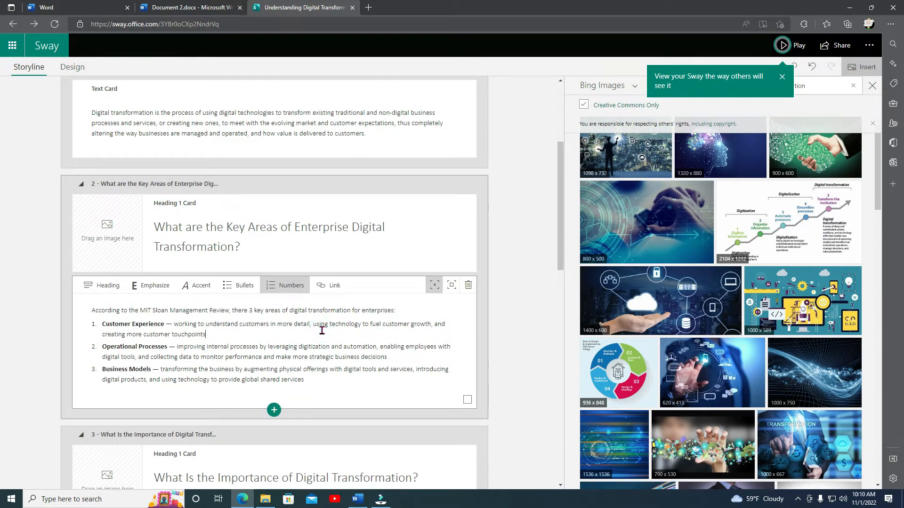
pyautogui.click(274, 410)
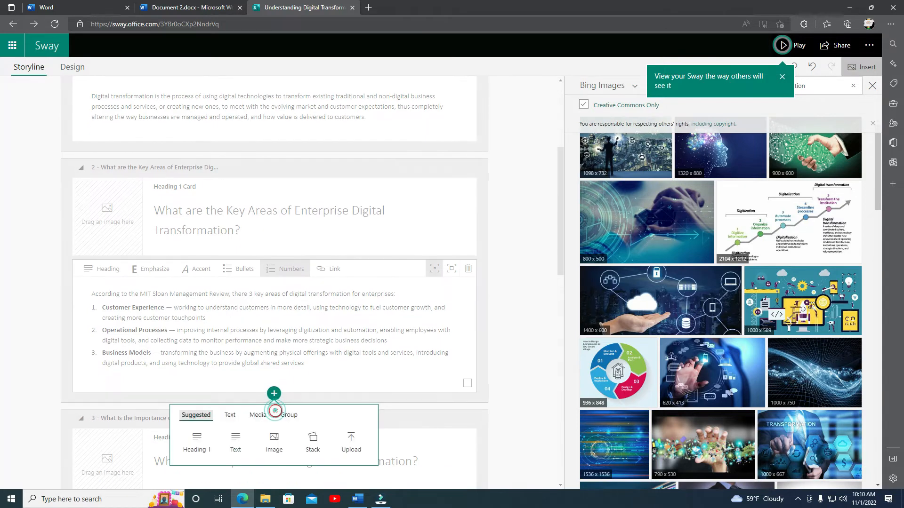
pyautogui.click(274, 446)
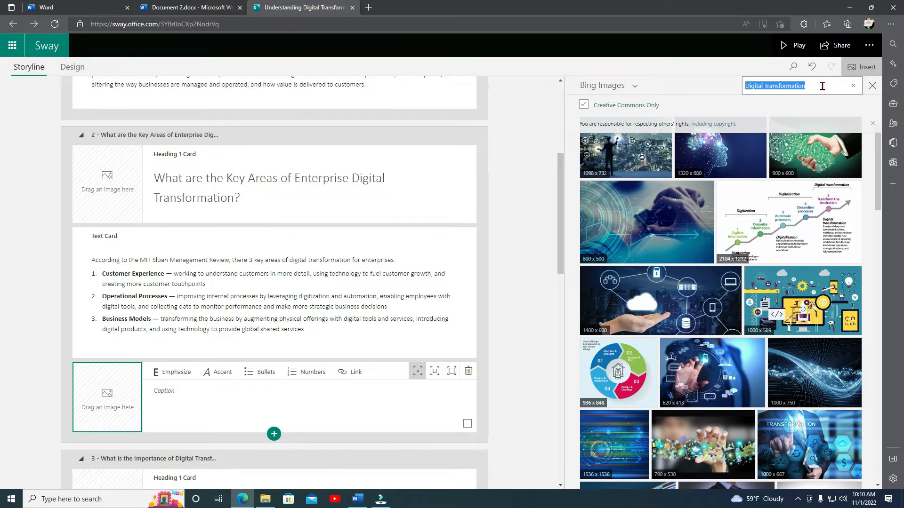
# Search Bing Images for Customer Experience by pasting the copied phrase into the search box.
pyautogui.click(853, 86)
pyautogui.rightClick(780, 85)
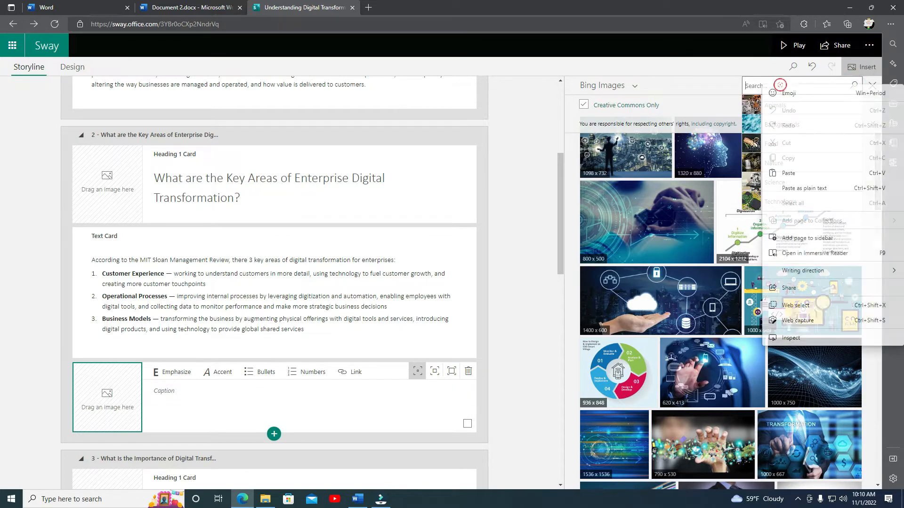
pyautogui.click(810, 178)
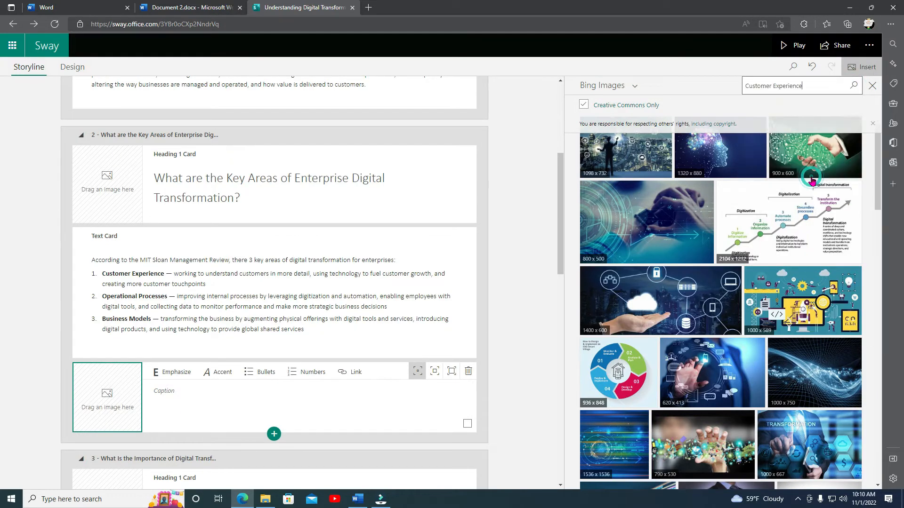
pyautogui.click(853, 85)
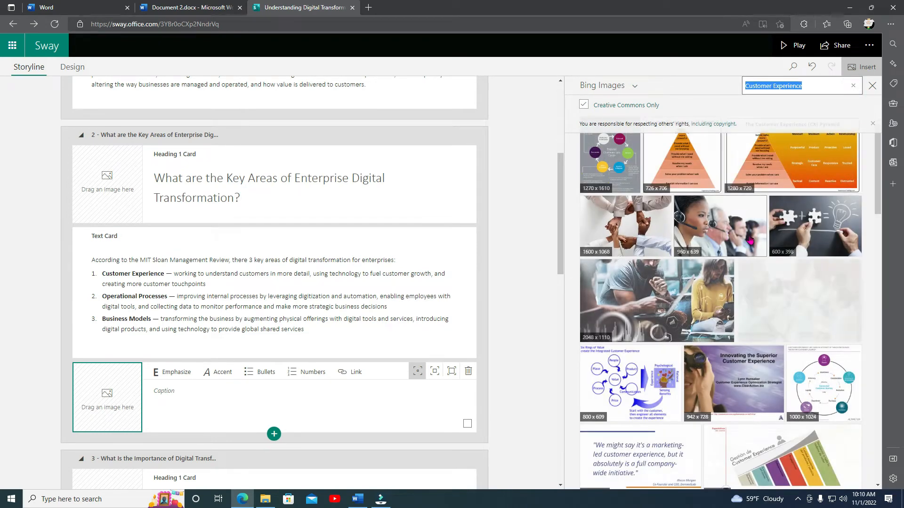
# Select the office team meeting photo from the results and add it to the new image card.
pyautogui.scroll(-2, 764, 366)
pyautogui.scroll(-2, 764, 366)
pyautogui.scroll(3, 744, 283)
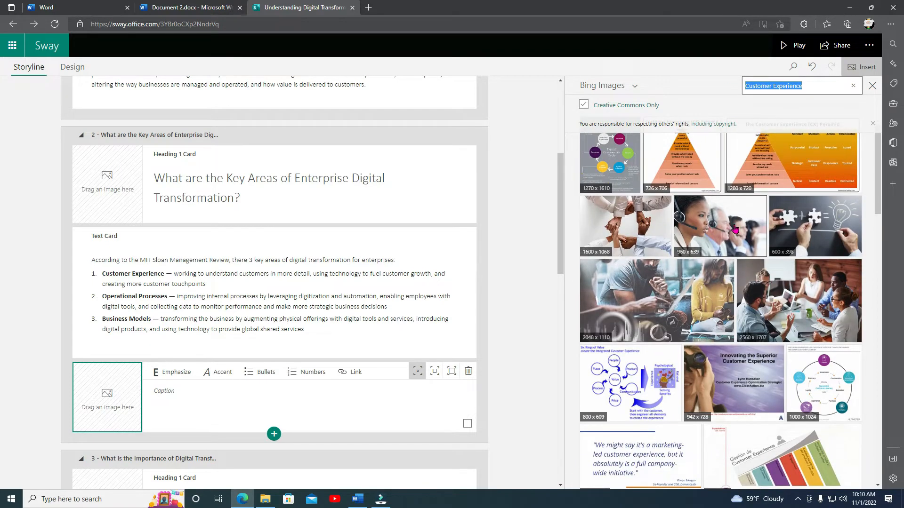
pyautogui.click(736, 229)
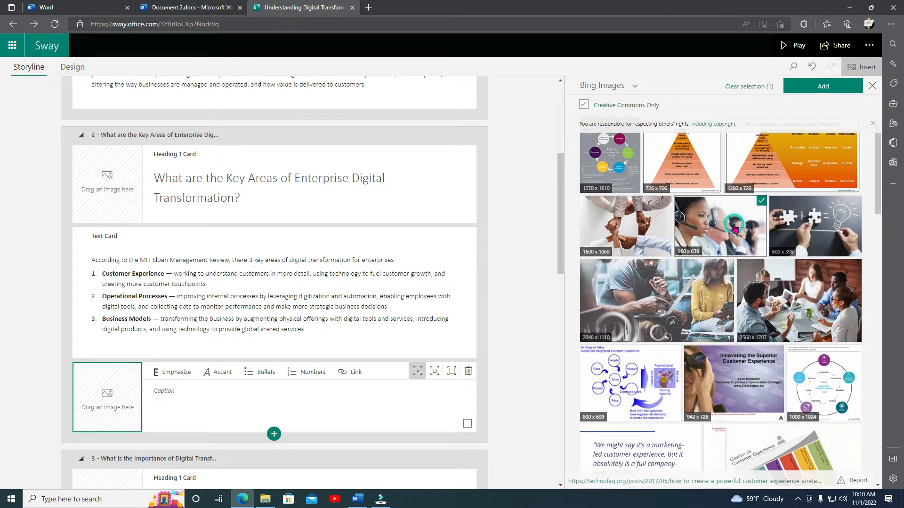
pyautogui.click(791, 307)
pyautogui.click(762, 201)
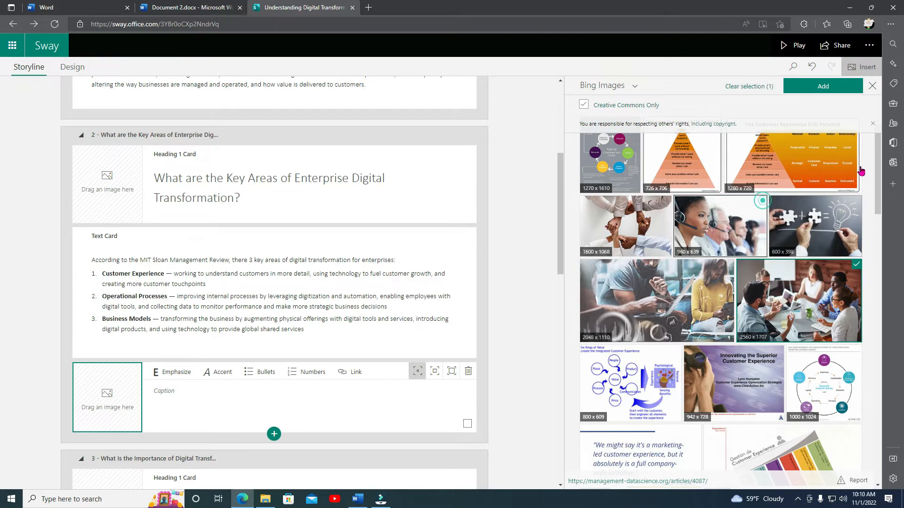
pyautogui.click(838, 94)
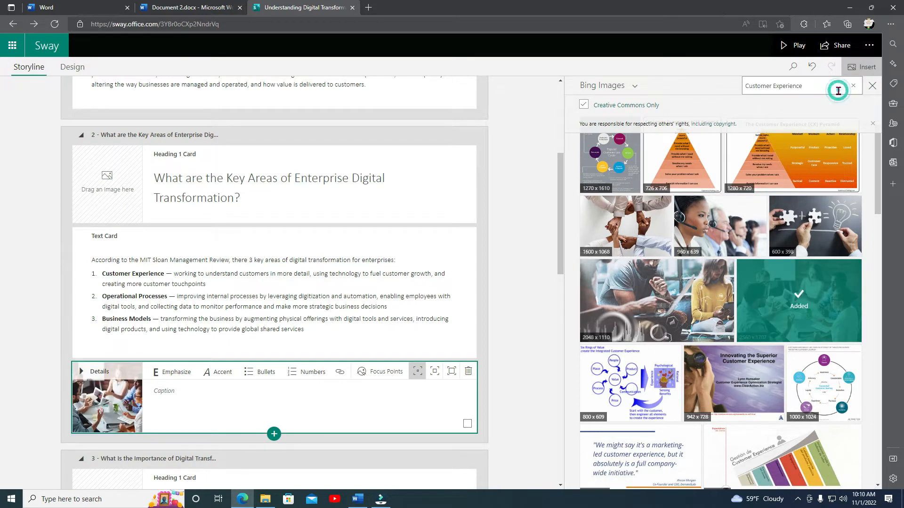
# Insert a new image card below the text card of the Importance of Digital Transformation section.
pyautogui.scroll(-6, 186, 379)
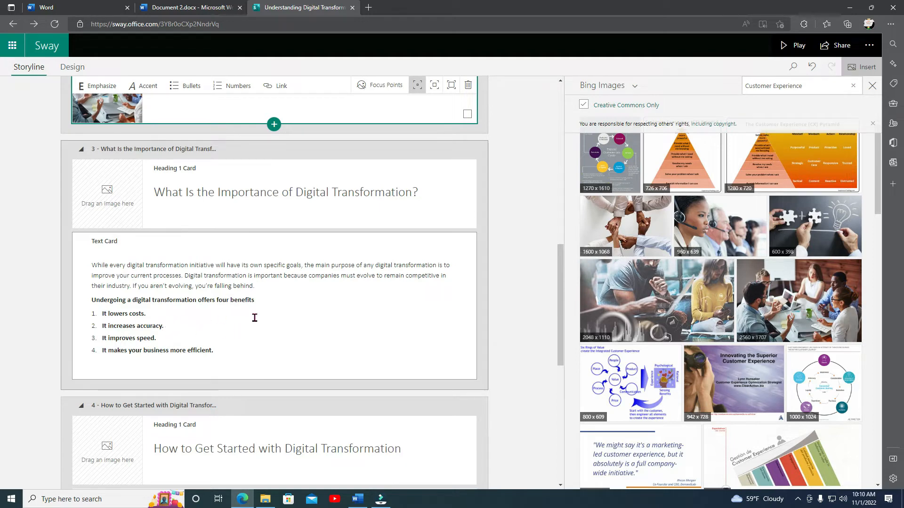
pyautogui.click(216, 333)
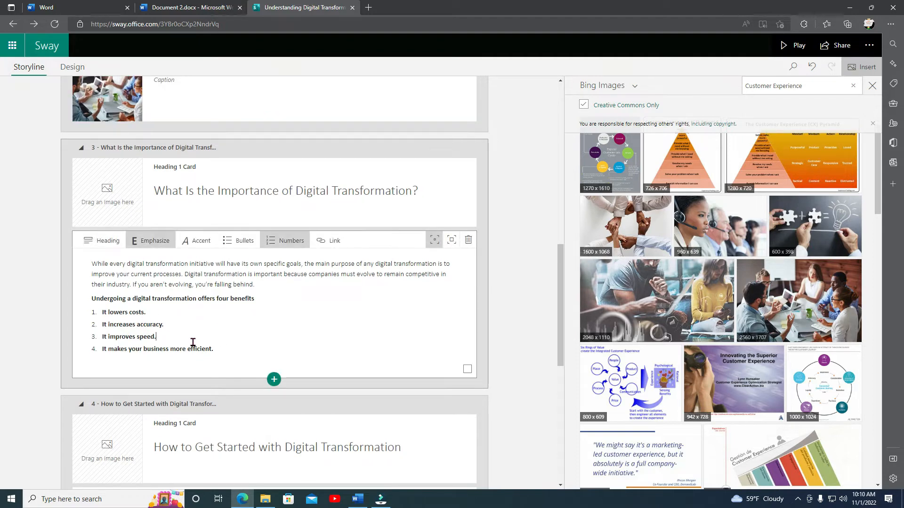
pyautogui.click(274, 380)
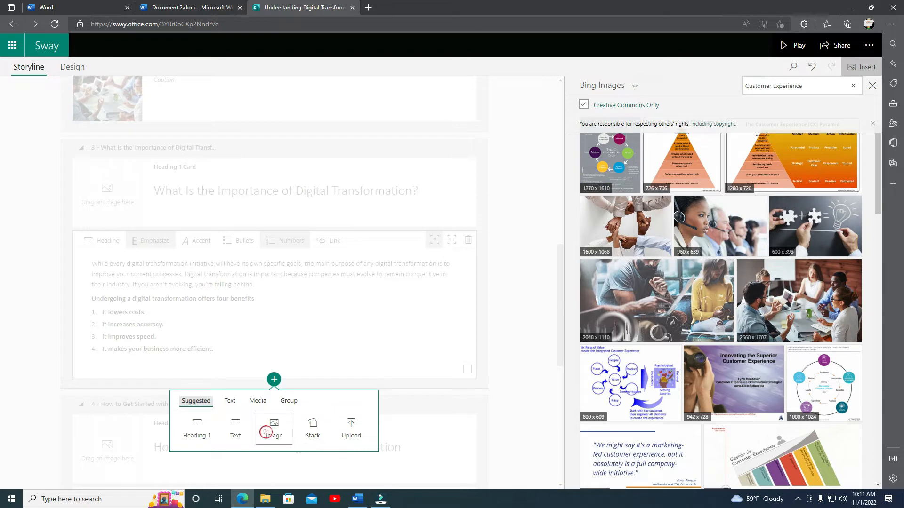
pyautogui.click(278, 436)
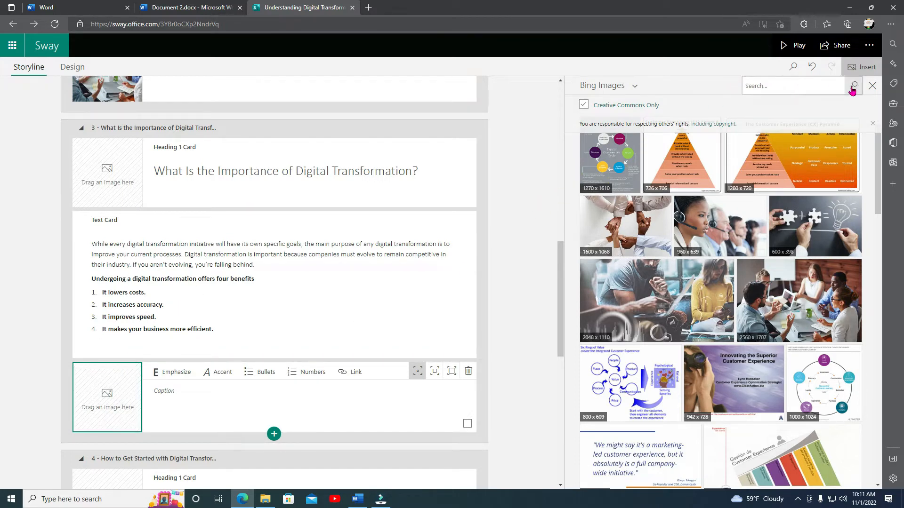
# Search Bing Images for cost saving and add the Quality Speed Results arrows image to the new card.
pyautogui.click(853, 85)
pyautogui.write('cost saving')
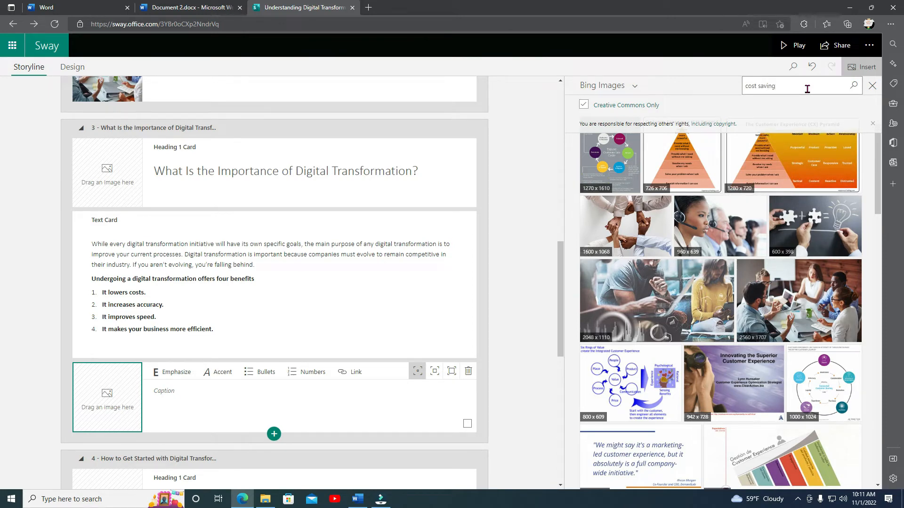
pyautogui.click(853, 85)
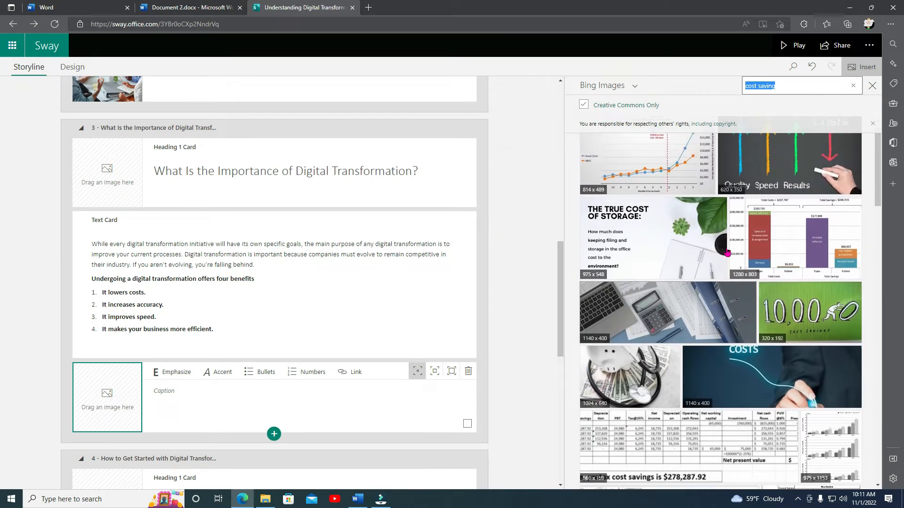
pyautogui.click(803, 171)
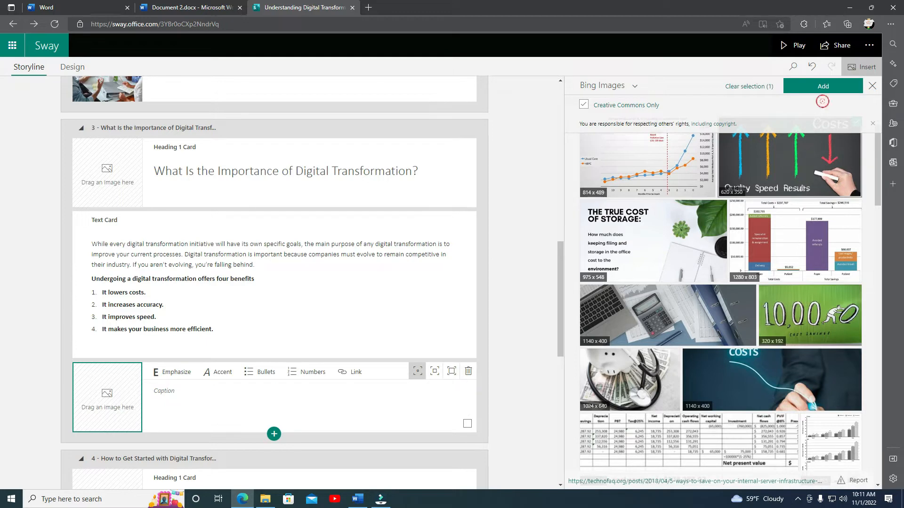
pyautogui.click(825, 87)
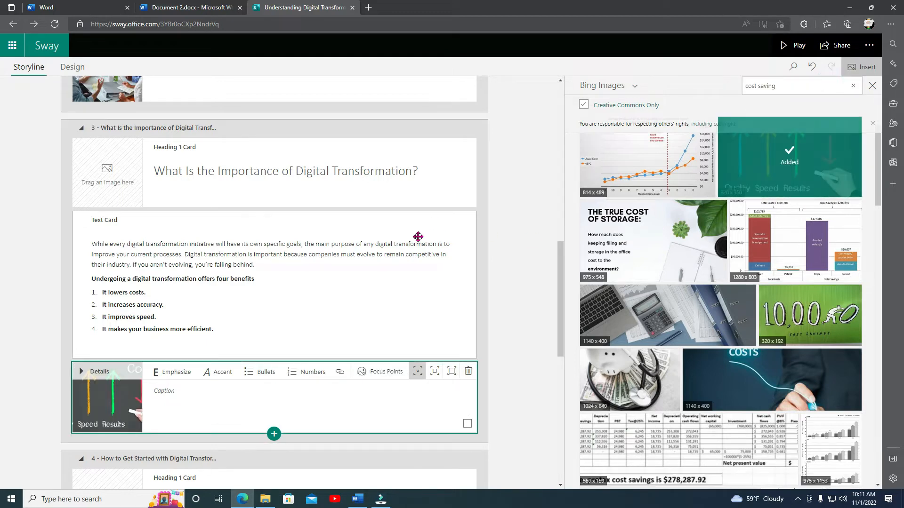
# Insert a video card below the text card of the What is Digital Transformation Consulting section.
pyautogui.scroll(-10, 420, 230)
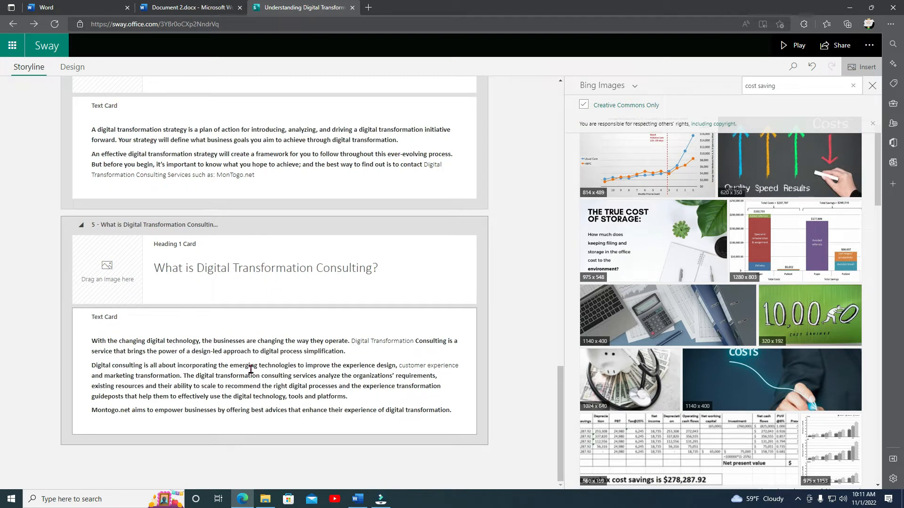
pyautogui.click(457, 413)
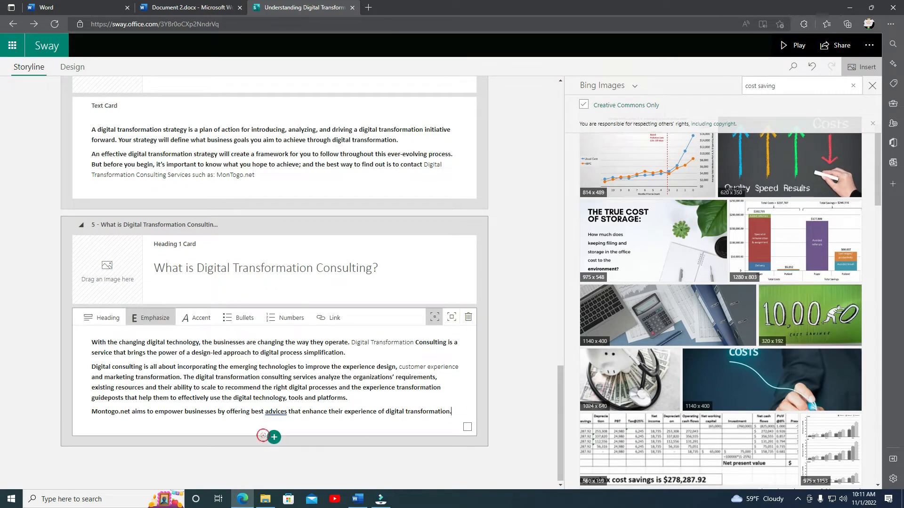
pyautogui.click(272, 440)
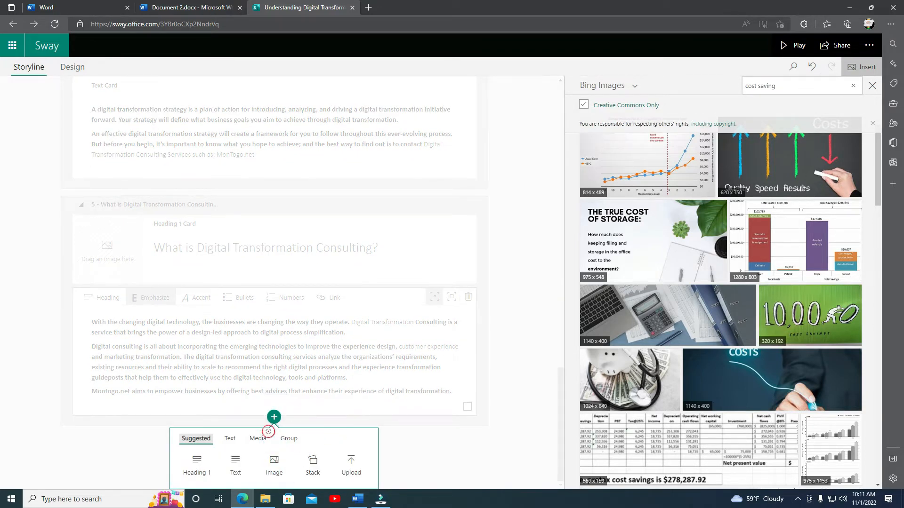
pyautogui.click(258, 440)
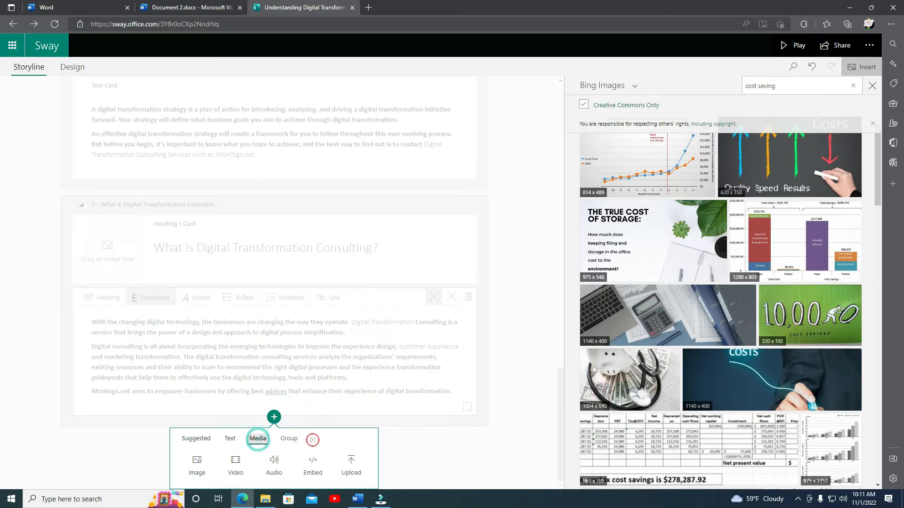
pyautogui.click(235, 462)
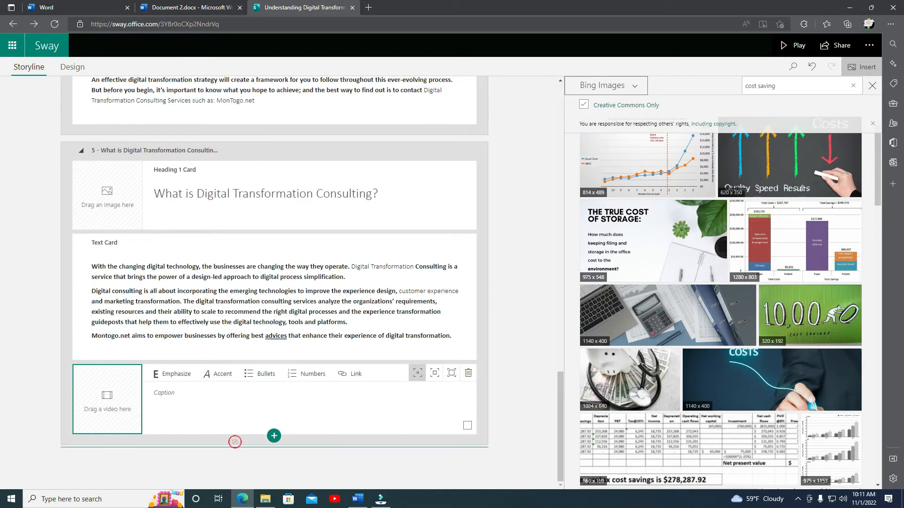
pyautogui.click(120, 424)
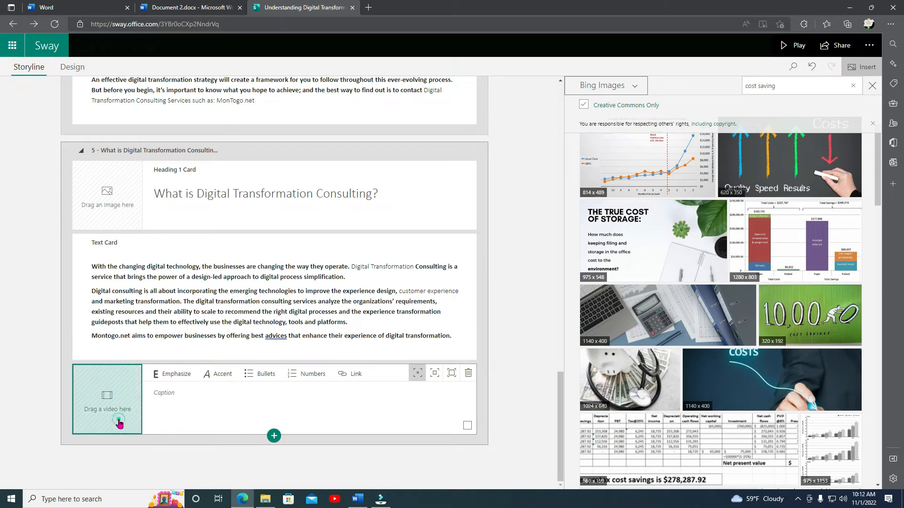
# Switch the media search source to YouTube.
pyautogui.click(635, 86)
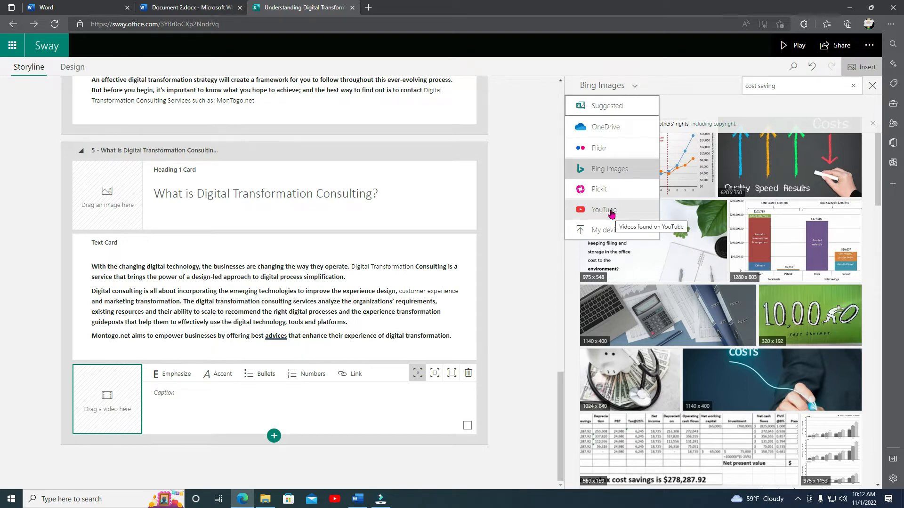
pyautogui.click(610, 212)
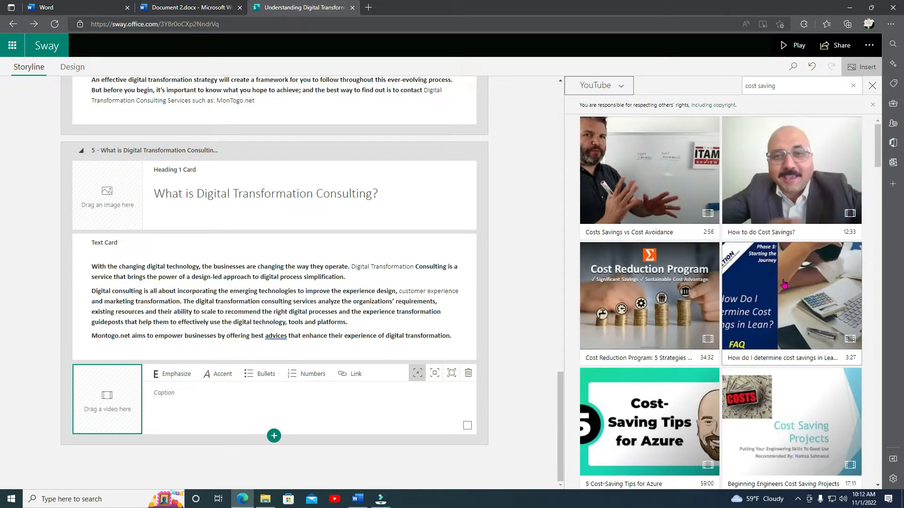
pyautogui.click(794, 88)
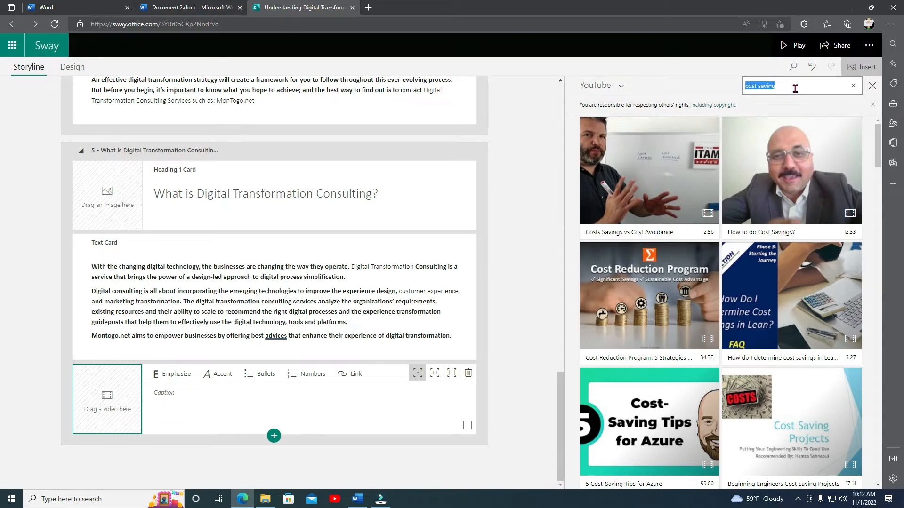
# Copy Digital Transformation from the section heading and search YouTube for it.
pyautogui.click(314, 195)
pyautogui.moveTo(313, 194); pyautogui.dragTo(208, 201)
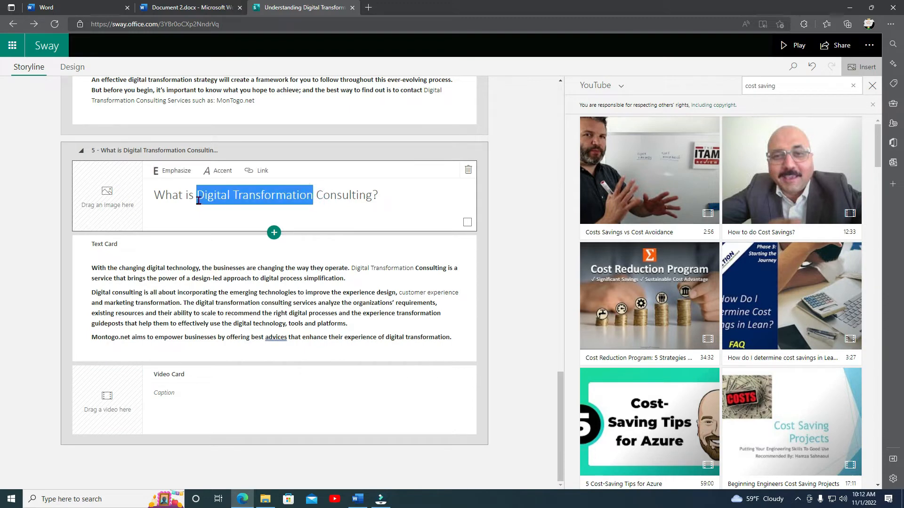
pyautogui.rightClick(226, 194)
pyautogui.click(256, 235)
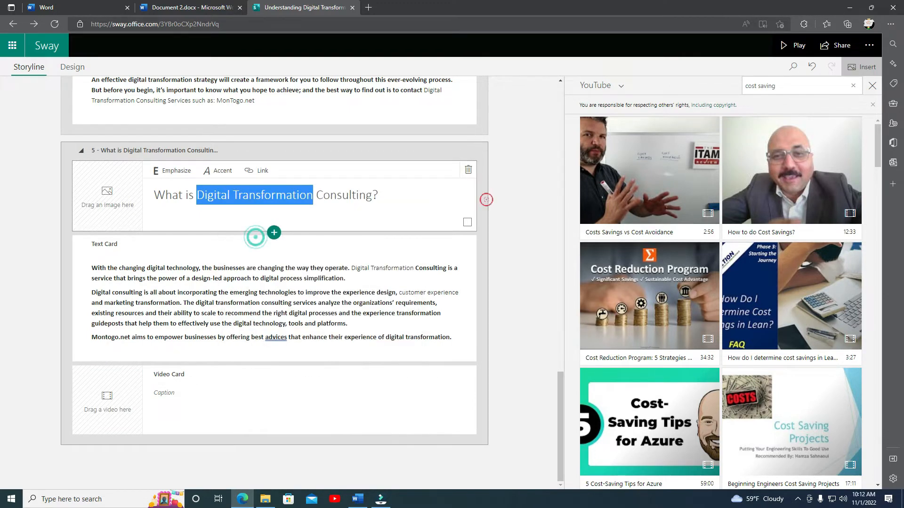
pyautogui.click(795, 83)
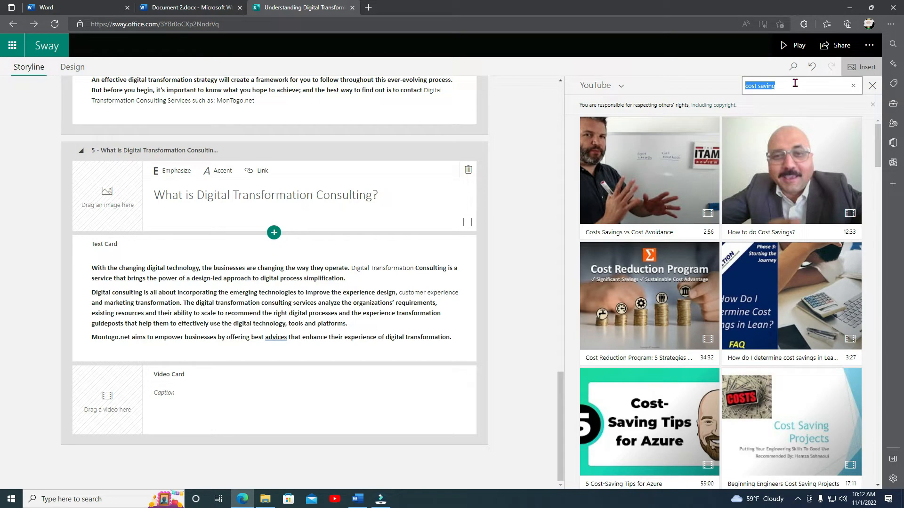
pyautogui.hotkey('ctrl', 'v')
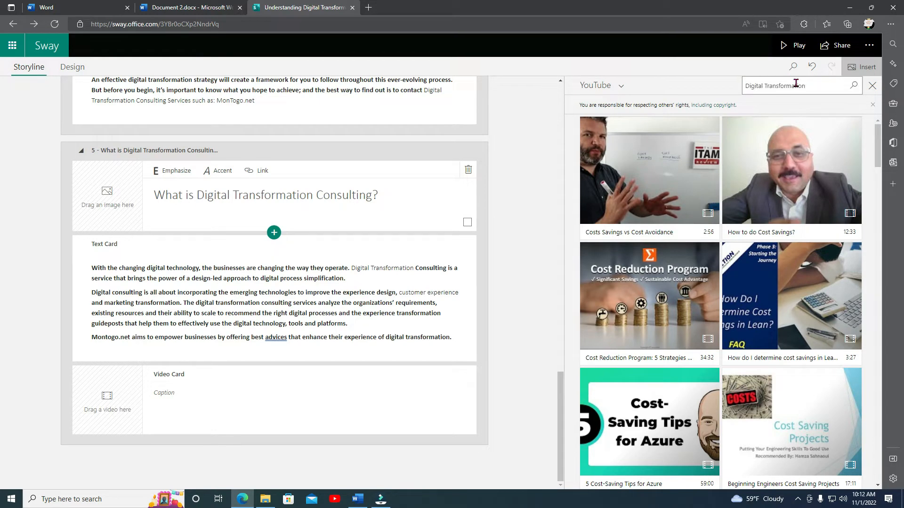
pyautogui.click(853, 85)
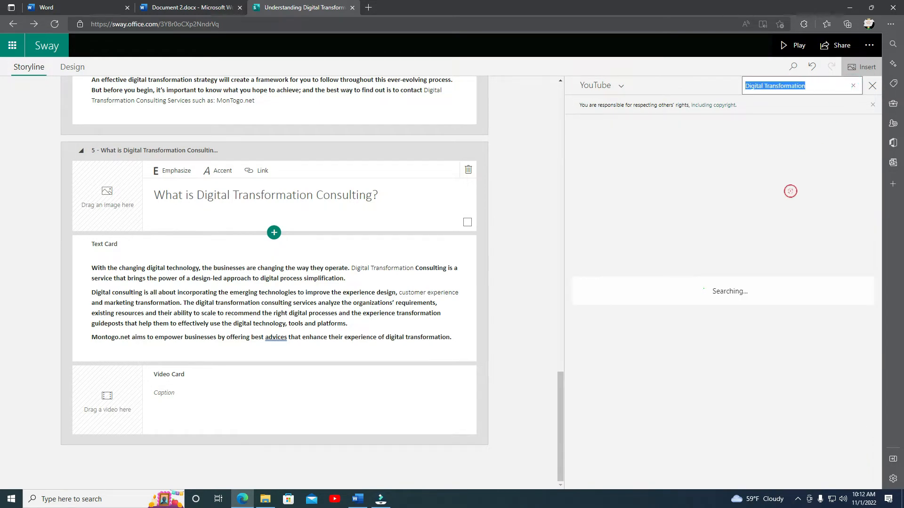
# Add the TED video 'The difficulty of digital transformation' from the results to the new video card.
pyautogui.scroll(-5, 791, 193)
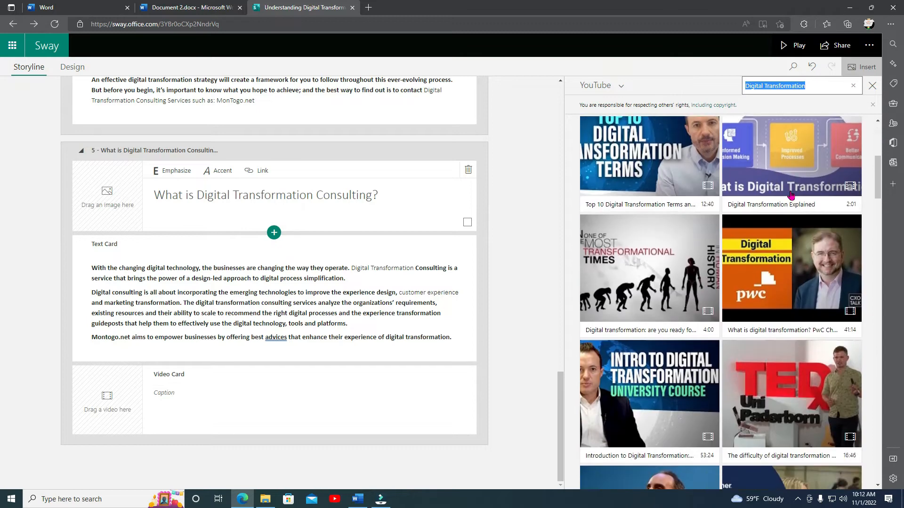
pyautogui.scroll(-5, 791, 194)
pyautogui.click(816, 171)
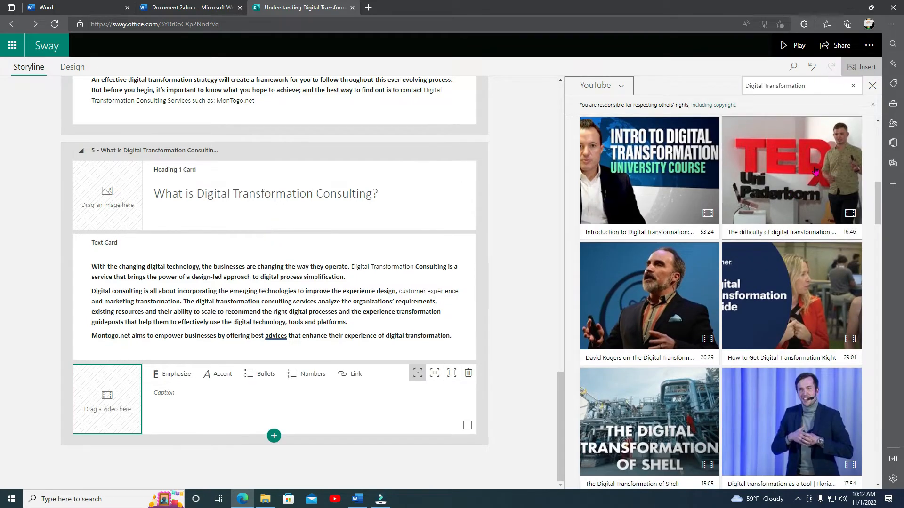
pyautogui.click(814, 162)
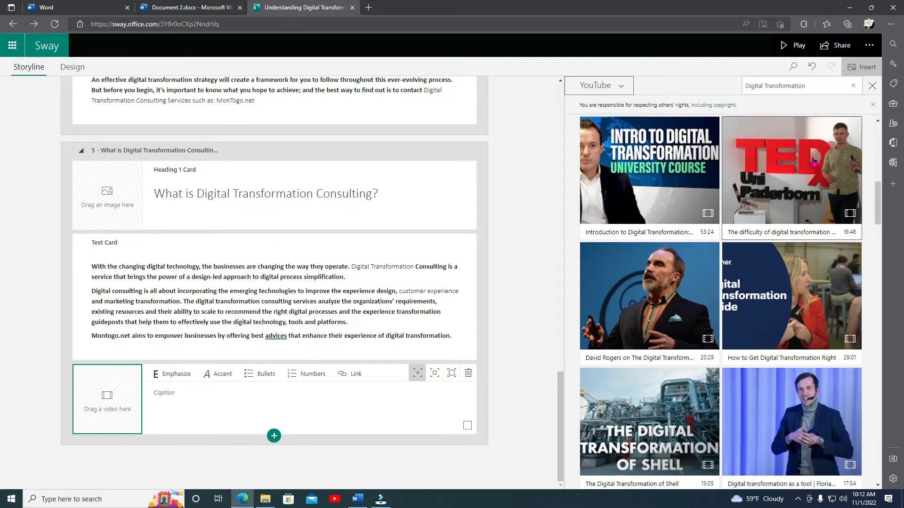
pyautogui.click(823, 87)
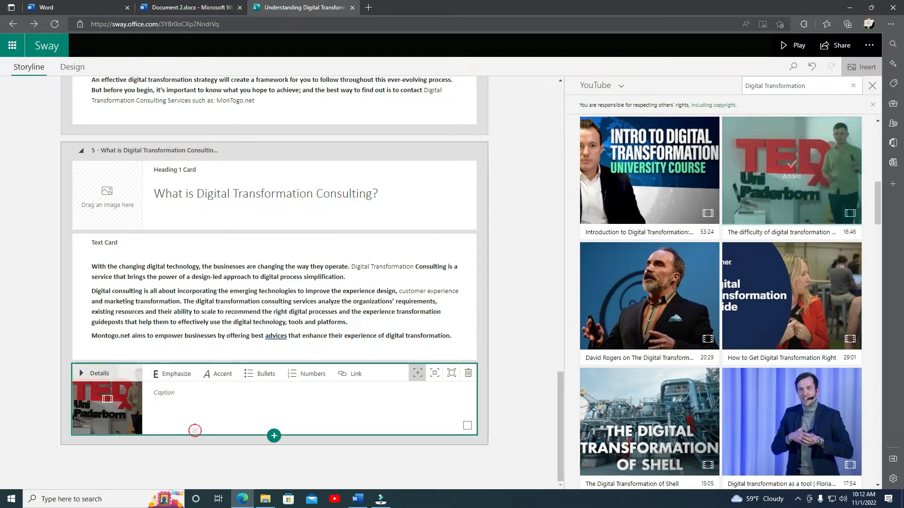
# Preview the Sway in Design view and Play mode, scrolling through every section, and return to editing.
pyautogui.scroll(1, 128, 143)
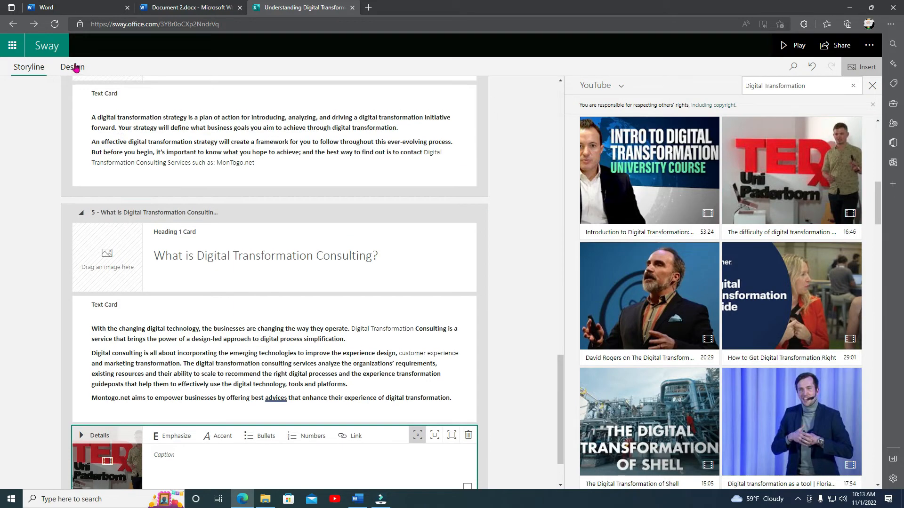
pyautogui.click(75, 69)
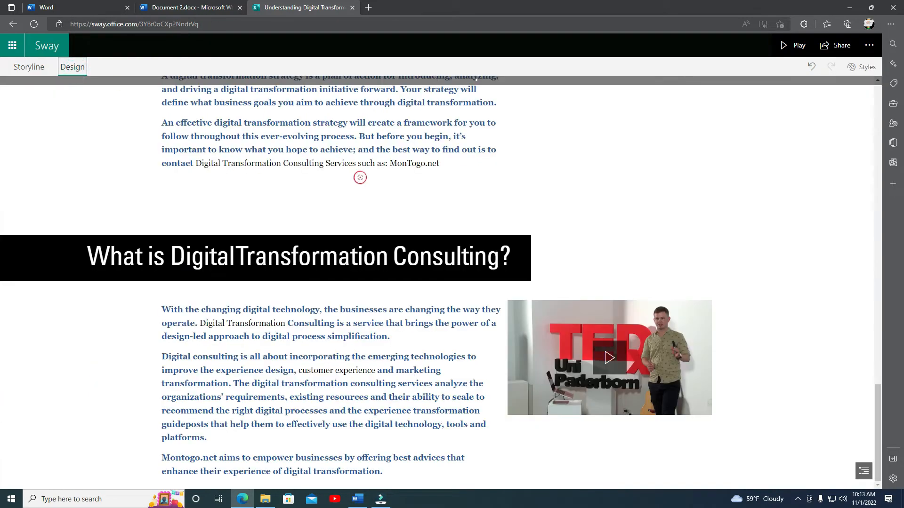
pyautogui.scroll(20, 454, 448)
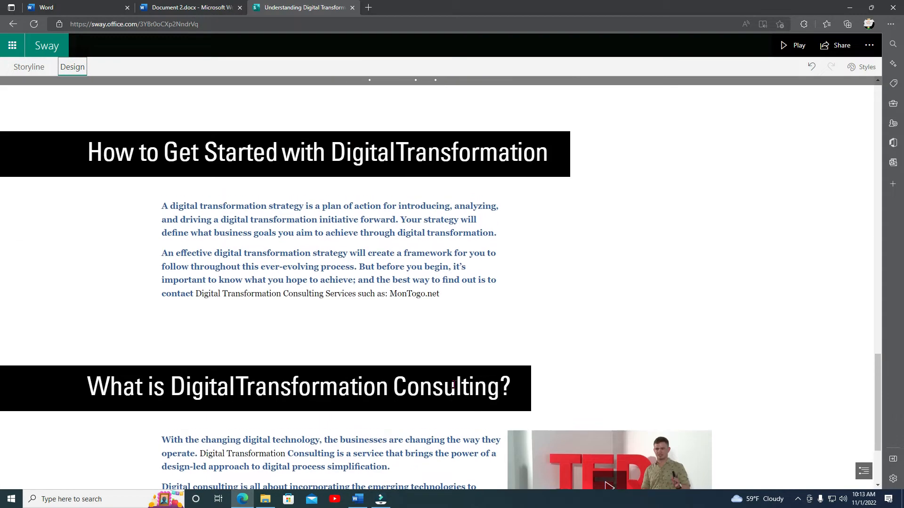
pyautogui.scroll(4, 454, 384)
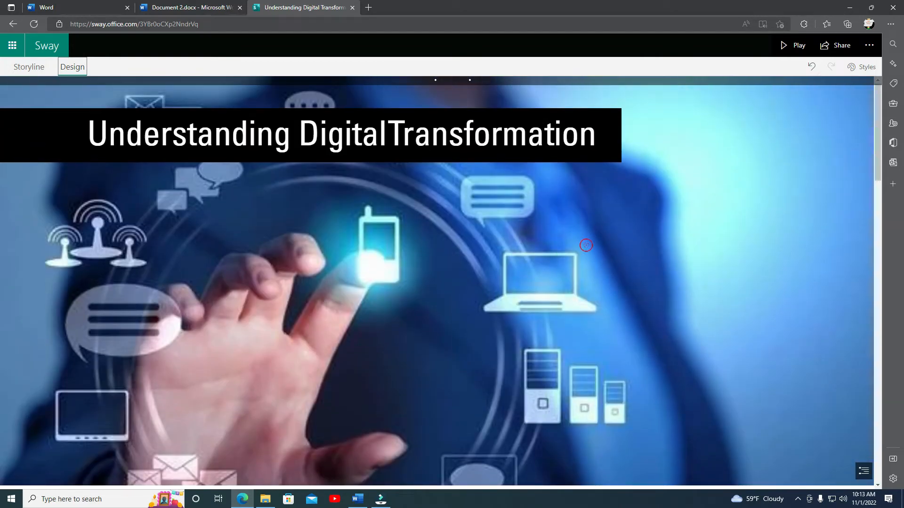
pyautogui.click(795, 45)
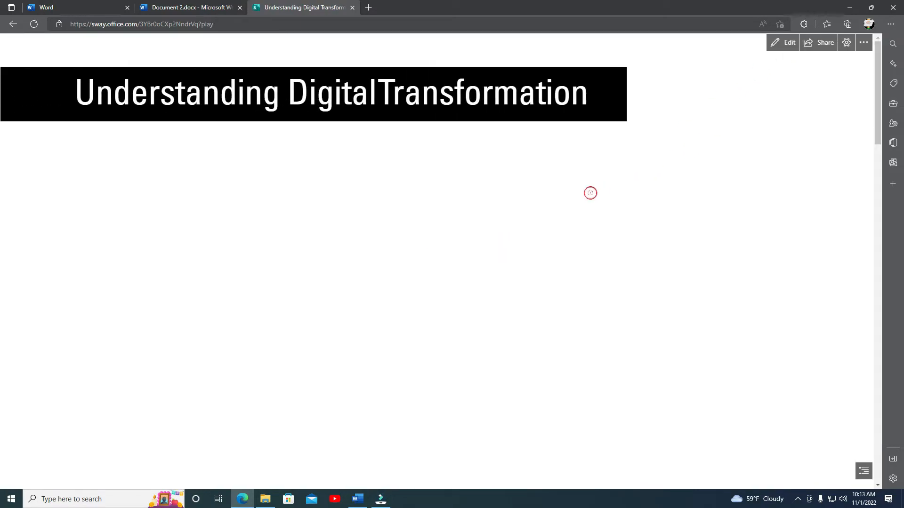
pyautogui.scroll(-5, 602, 206)
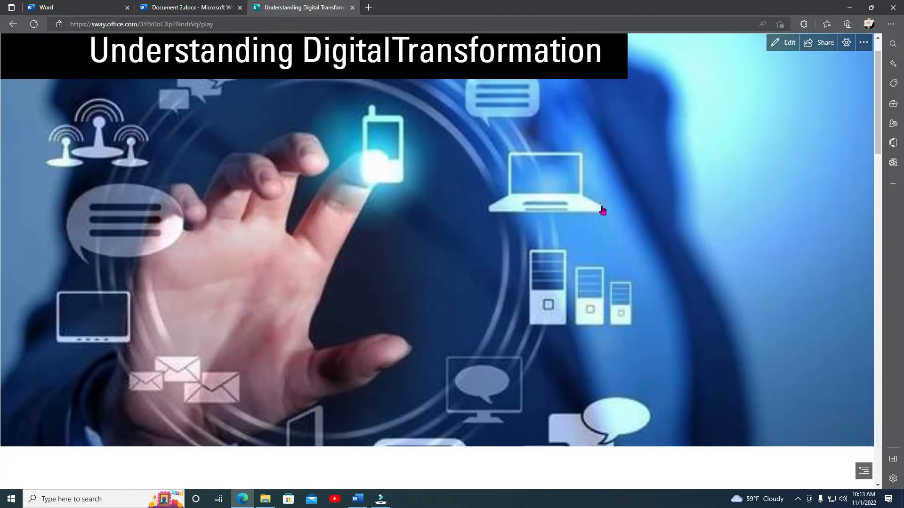
pyautogui.scroll(-6, 602, 210)
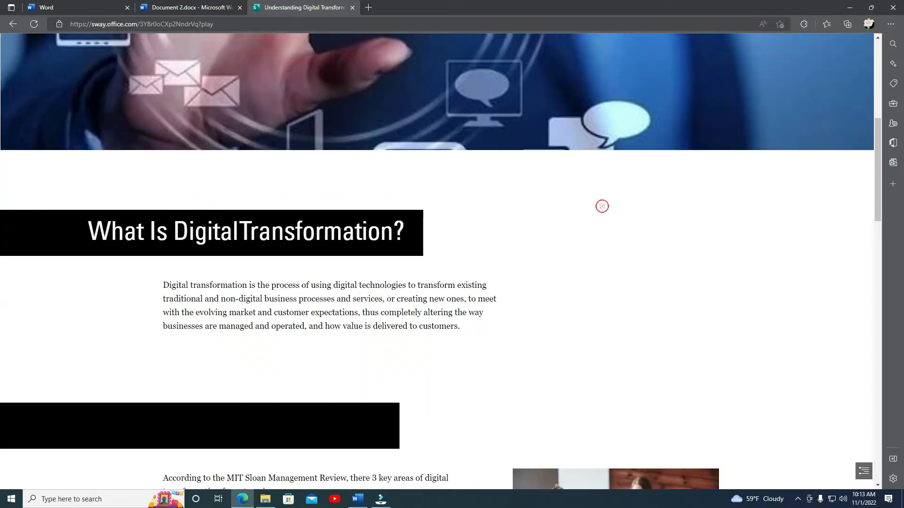
pyautogui.scroll(-6, 603, 206)
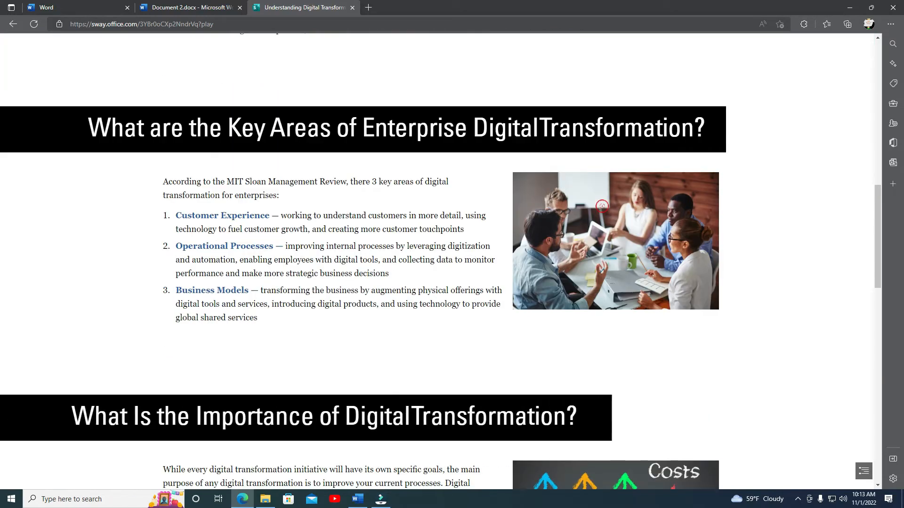
pyautogui.scroll(-4, 602, 206)
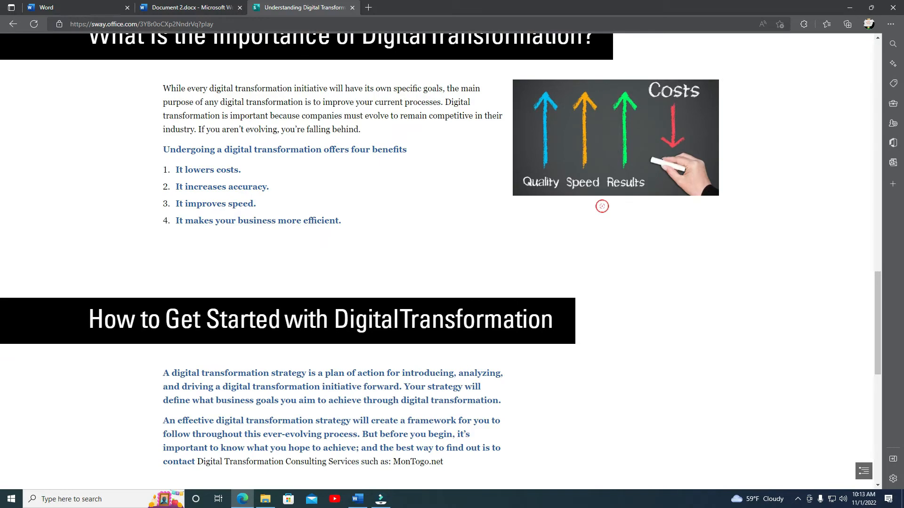
pyautogui.scroll(-6, 602, 206)
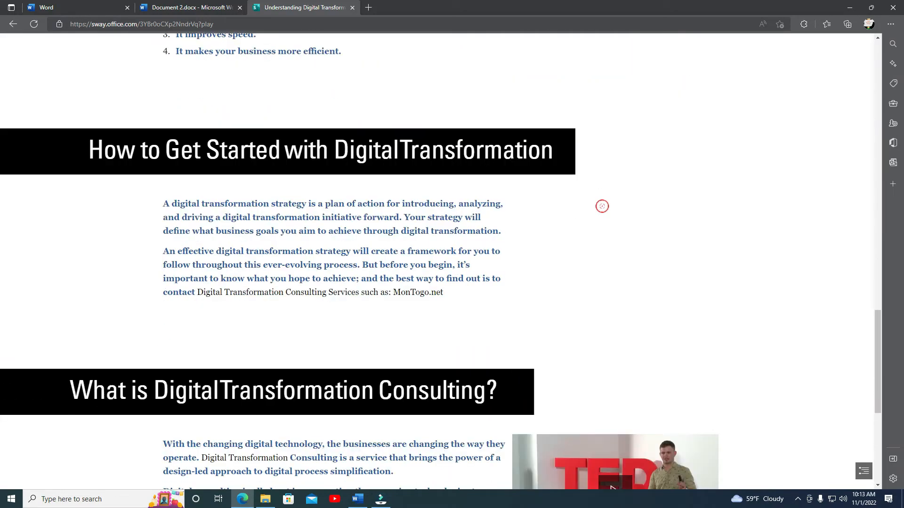
pyautogui.scroll(-3, 603, 206)
pyautogui.scroll(5, 602, 206)
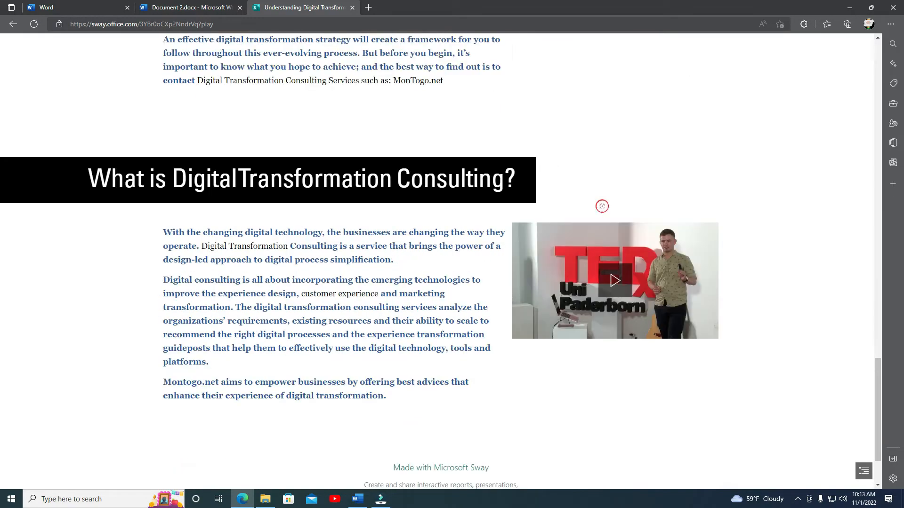
pyautogui.scroll(20, 602, 206)
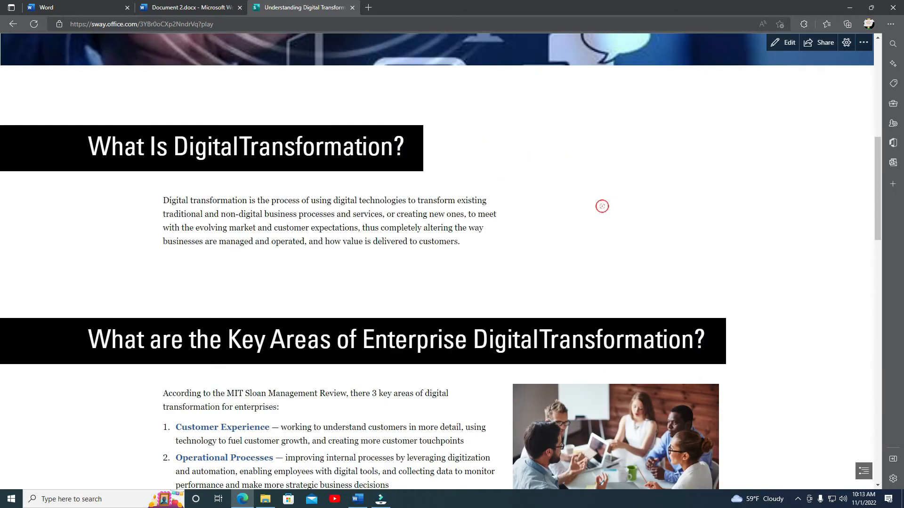
pyautogui.scroll(4, 602, 211)
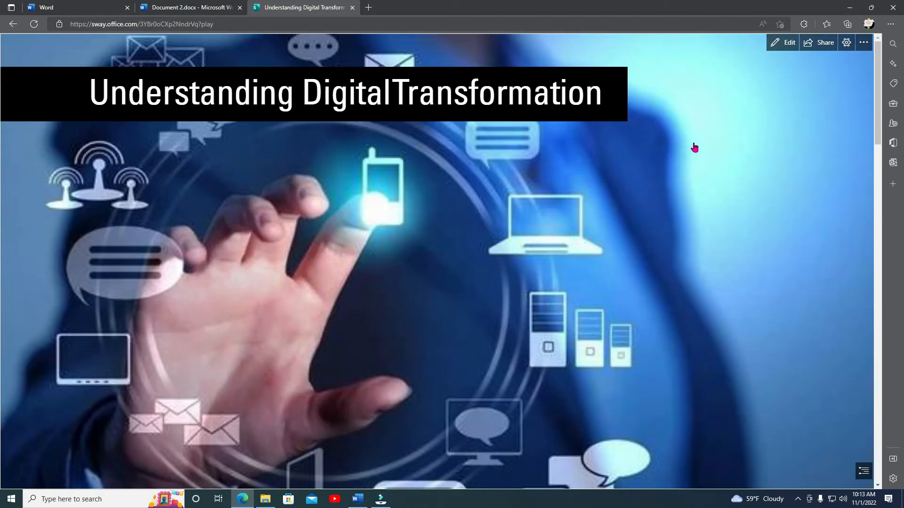
pyautogui.click(785, 43)
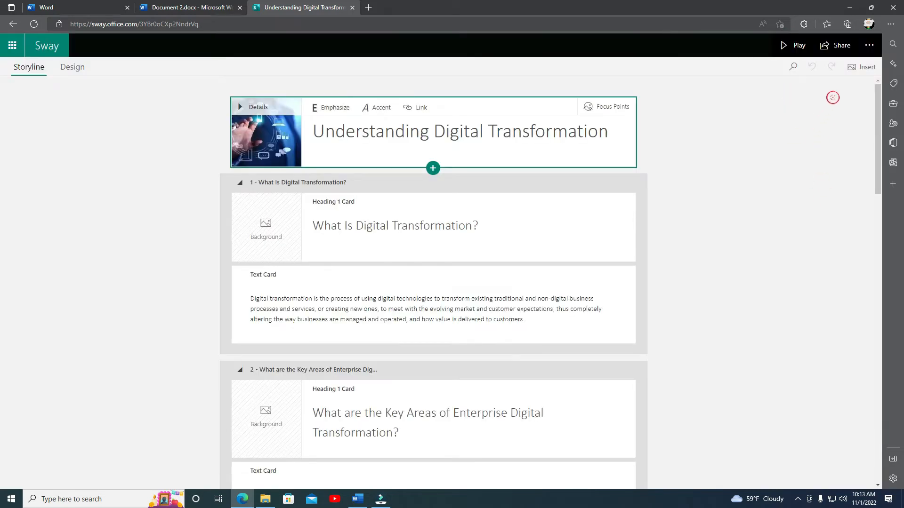
# Open the Styles pane in Design view, browse the styles, and apply Style 1, Variation 2.
pyautogui.click(73, 68)
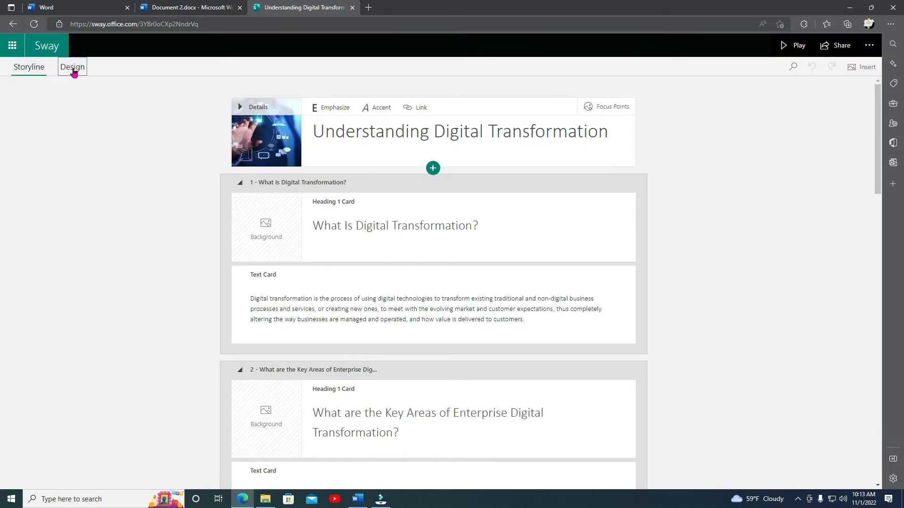
pyautogui.click(861, 67)
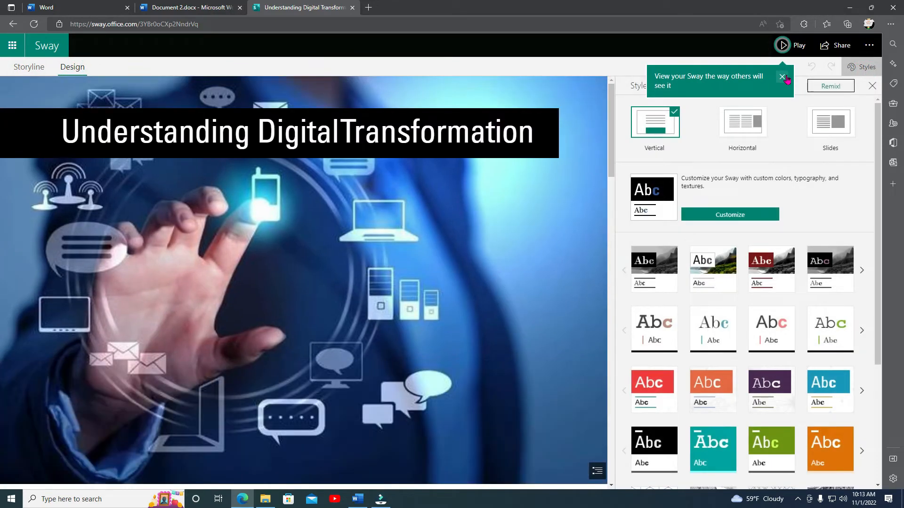
pyautogui.click(782, 76)
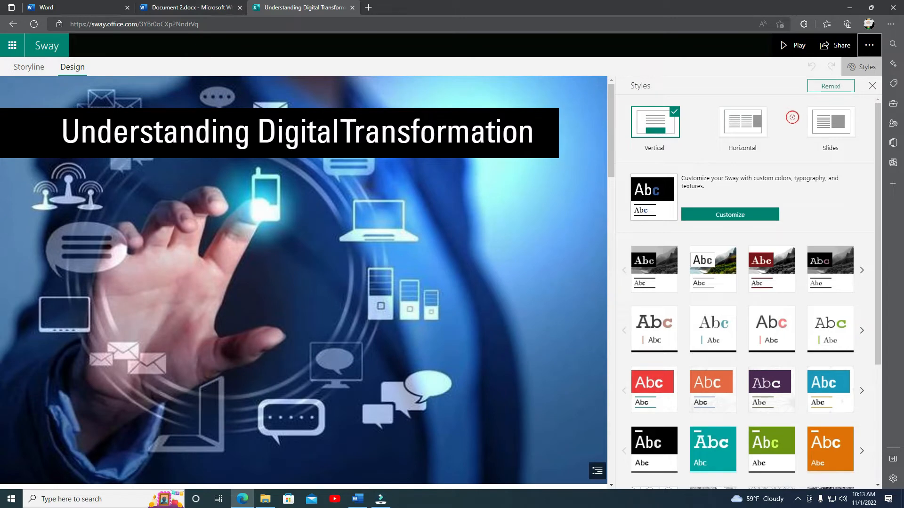
pyautogui.scroll(-3, 800, 254)
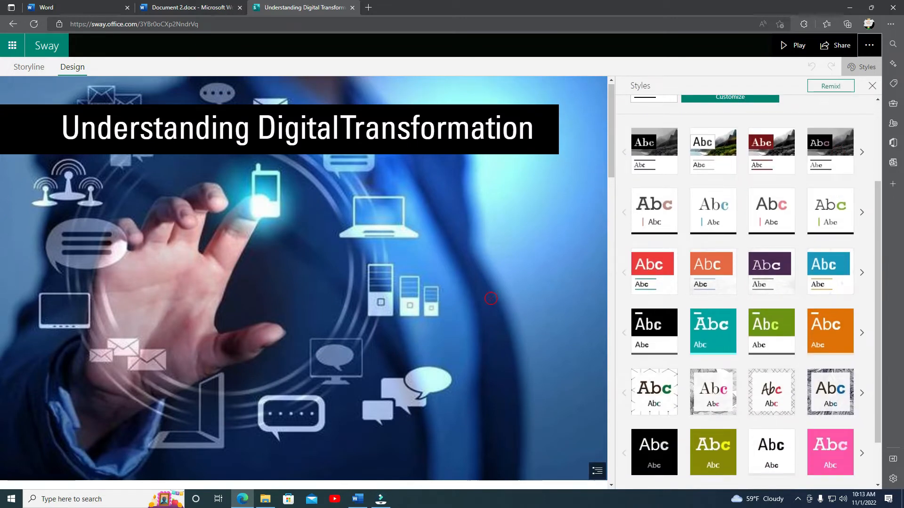
pyautogui.scroll(-3, 491, 298)
pyautogui.scroll(-10, 491, 298)
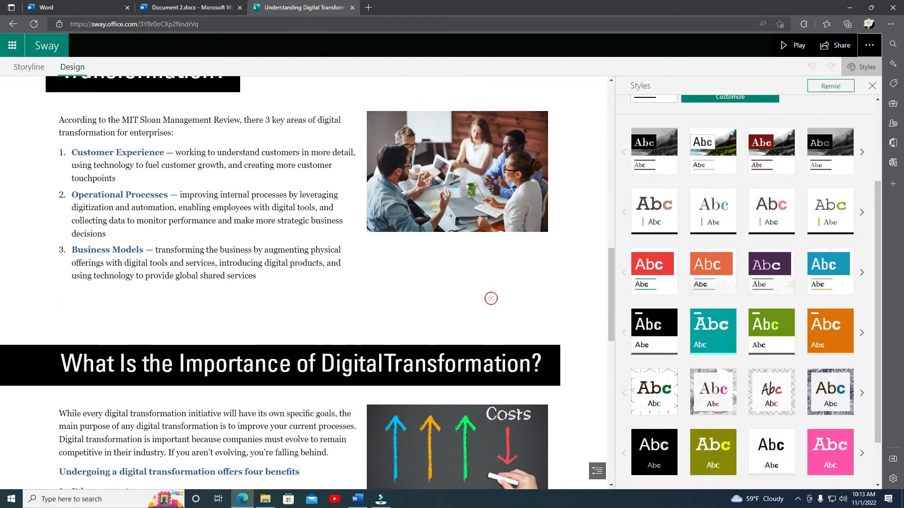
pyautogui.scroll(-4, 490, 298)
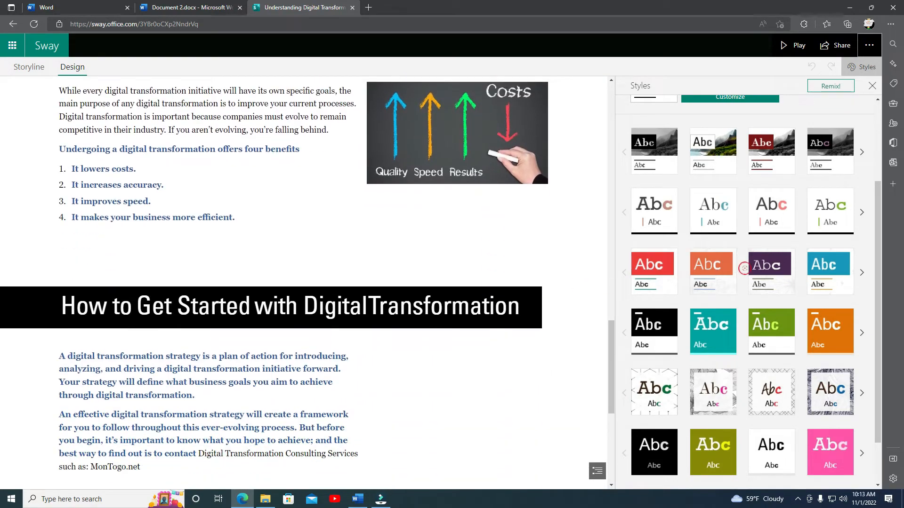
pyautogui.scroll(1, 744, 267)
pyautogui.scroll(-2, 767, 291)
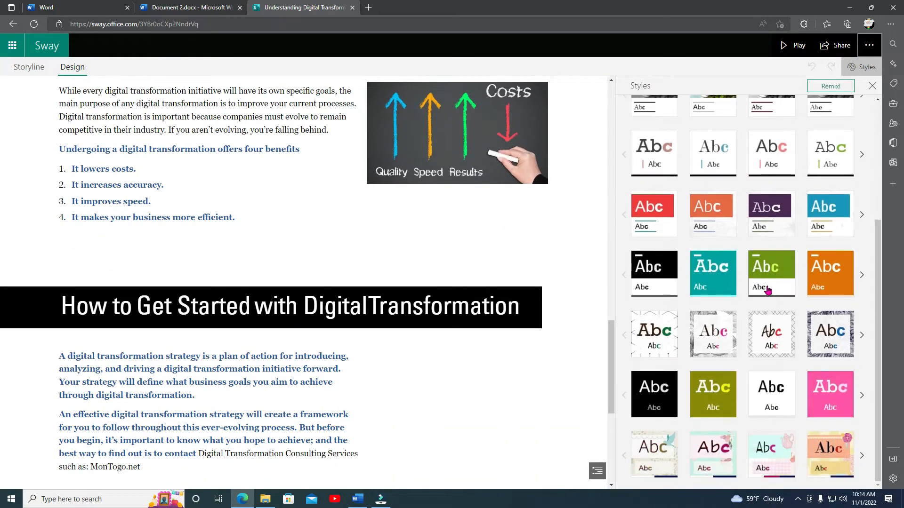
pyautogui.scroll(3, 767, 290)
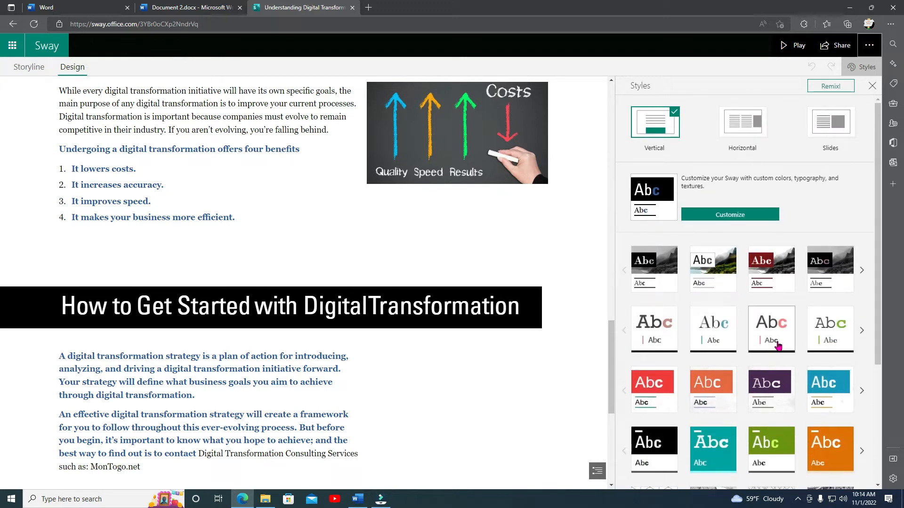
pyautogui.scroll(-1, 778, 347)
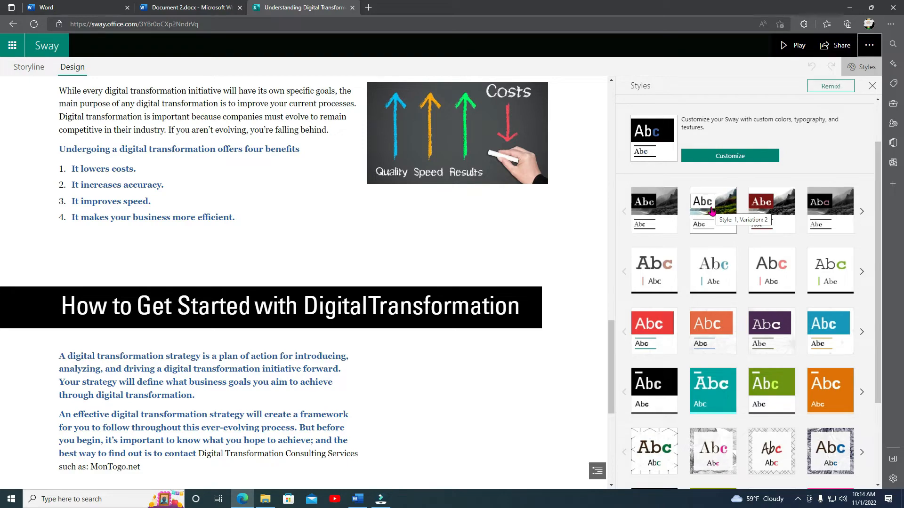
pyautogui.click(711, 212)
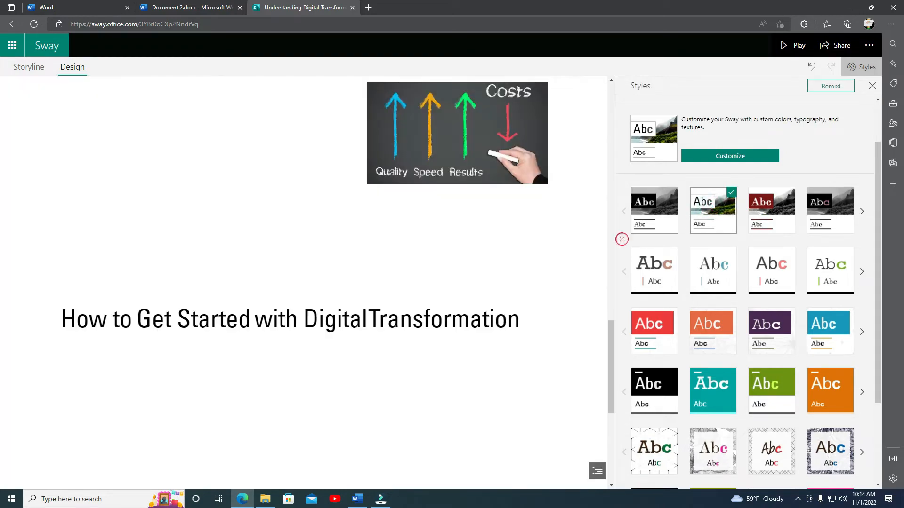
# Preview the restyled Sway in Play mode, scrolling through all sections, and return to editing.
pyautogui.scroll(10, 571, 309)
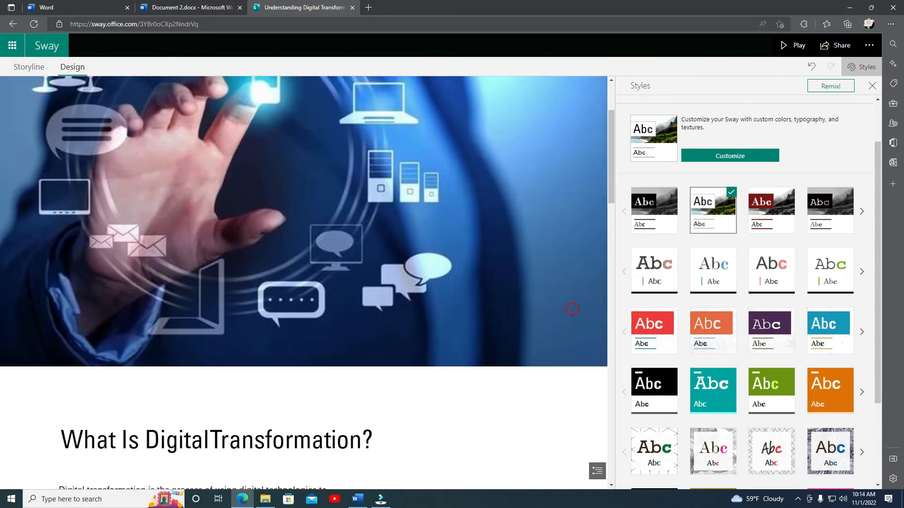
pyautogui.scroll(3, 571, 309)
pyautogui.click(794, 45)
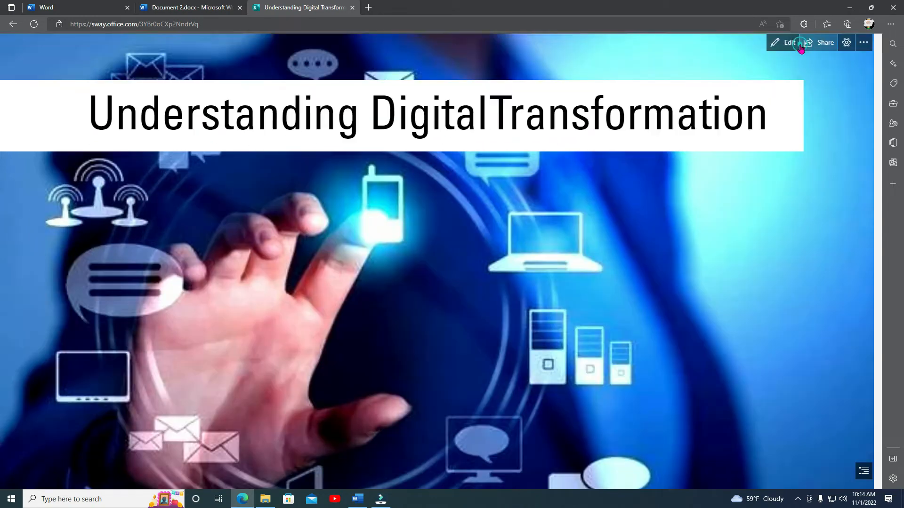
pyautogui.scroll(-5, 612, 236)
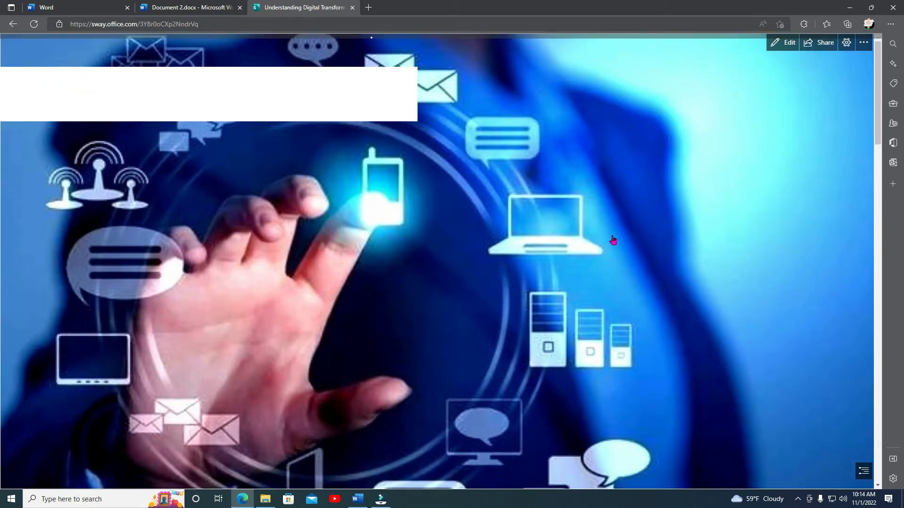
pyautogui.scroll(-10, 613, 240)
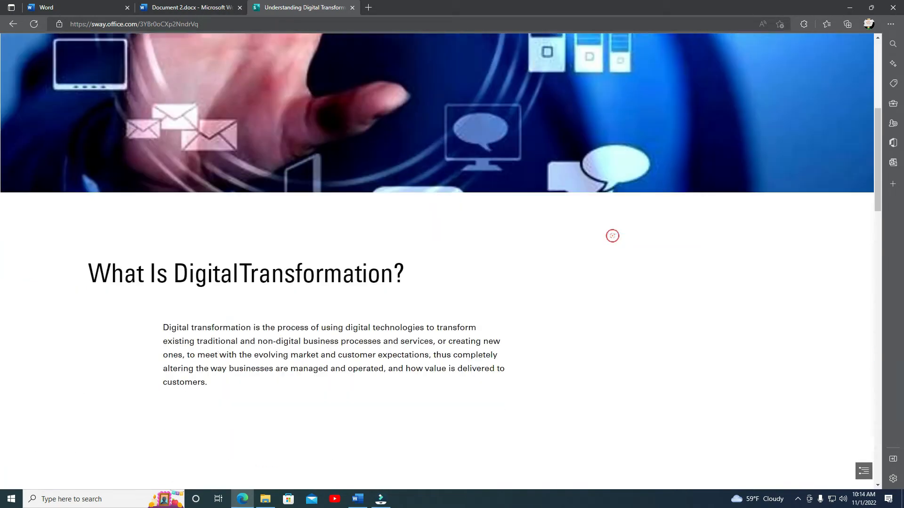
pyautogui.scroll(-9, 613, 240)
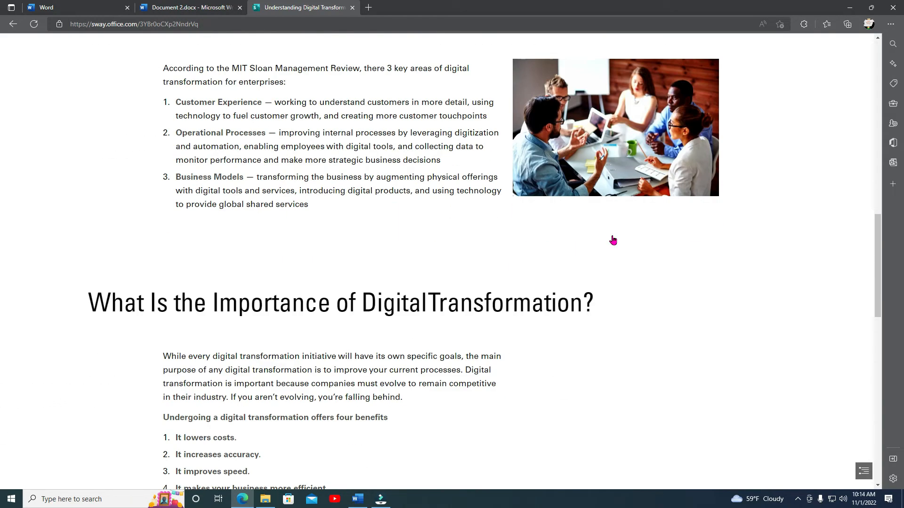
pyautogui.scroll(-9, 613, 240)
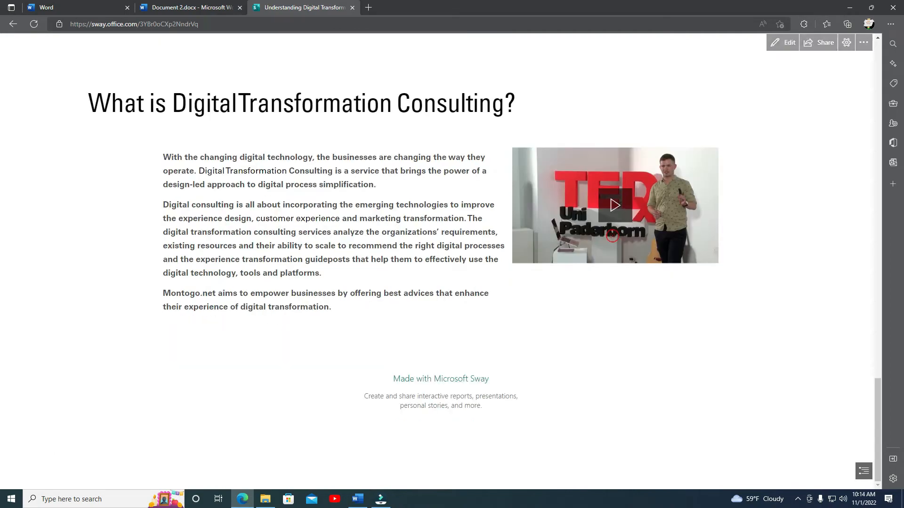
pyautogui.scroll(11, 613, 237)
pyautogui.scroll(18, 613, 241)
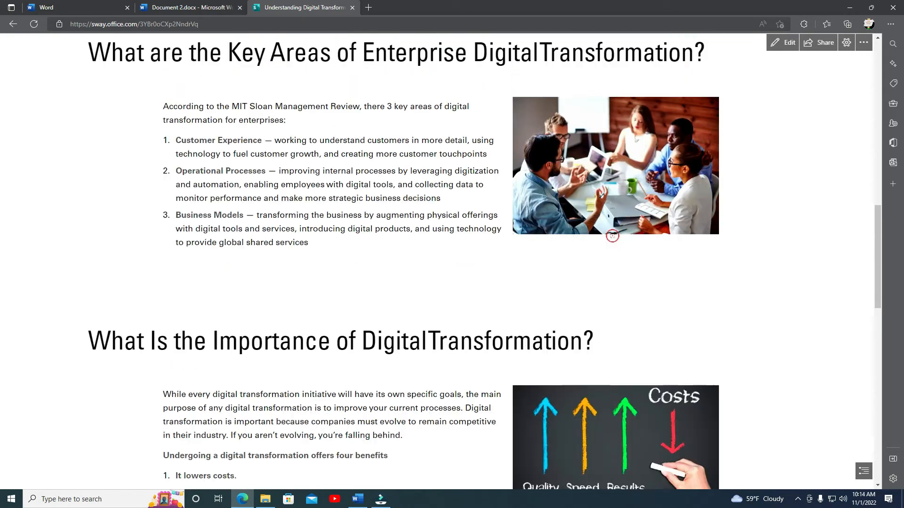
pyautogui.scroll(5, 612, 237)
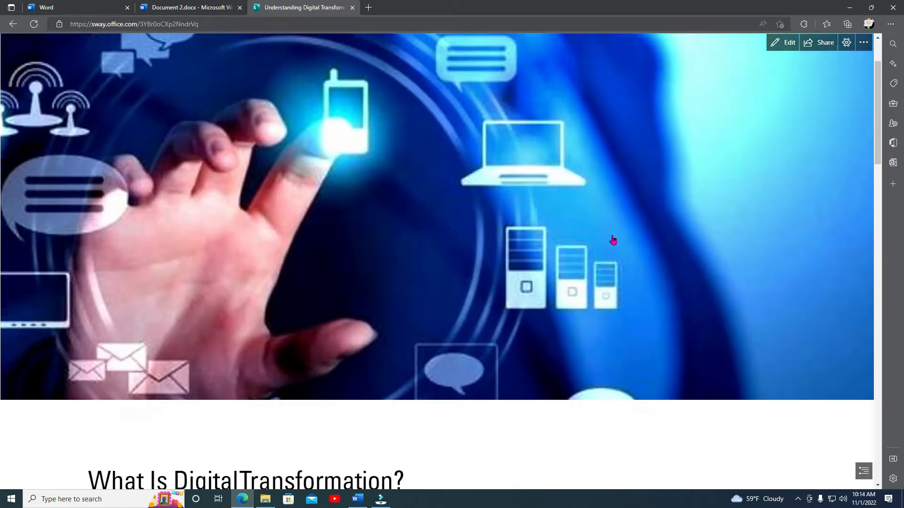
pyautogui.click(782, 43)
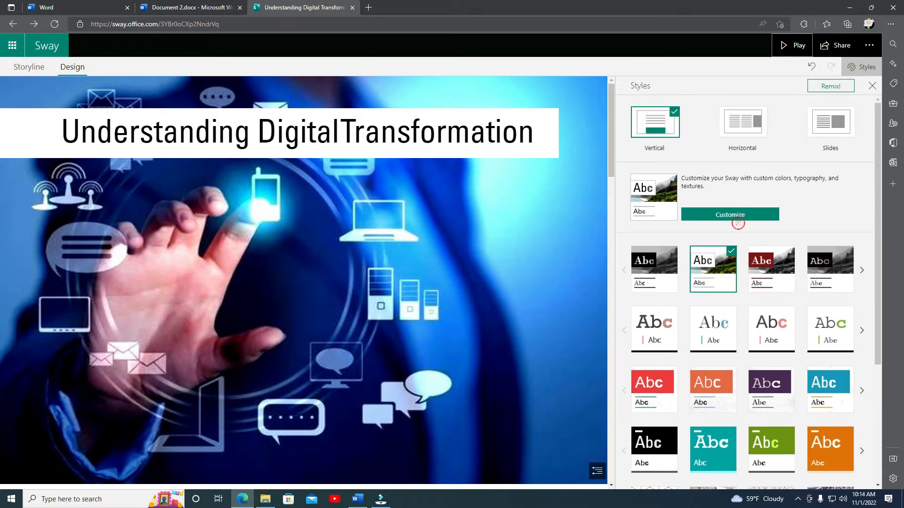
# Open the style customization options, try Remix! on the design, and undo the remix.
pyautogui.click(730, 215)
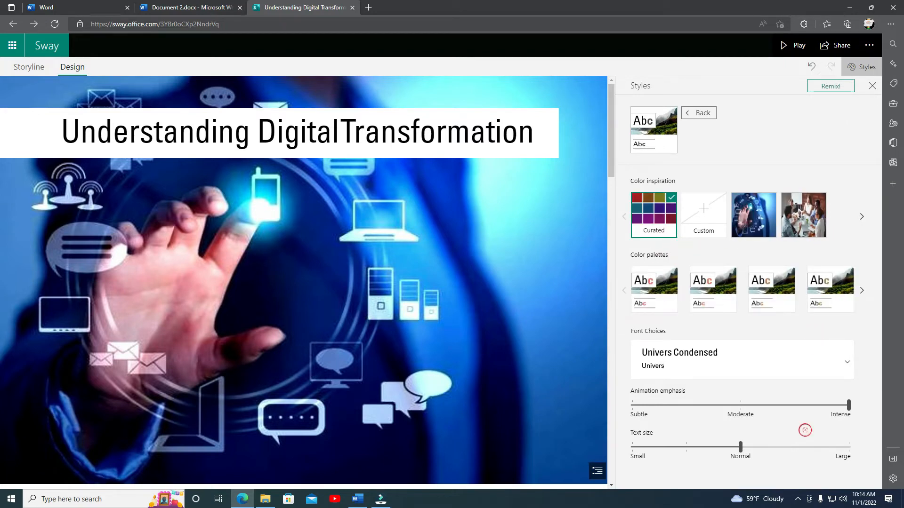
pyautogui.click(832, 89)
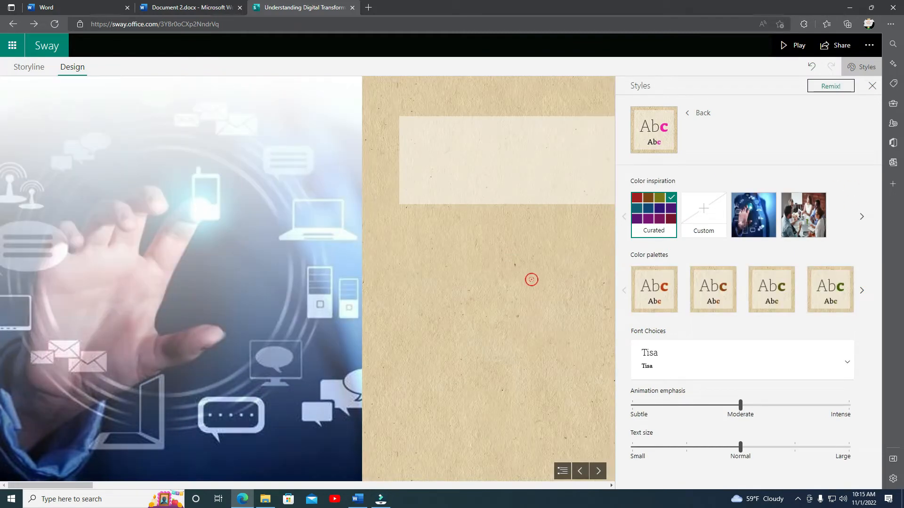
pyautogui.scroll(-6, 507, 306)
pyautogui.scroll(4, 493, 306)
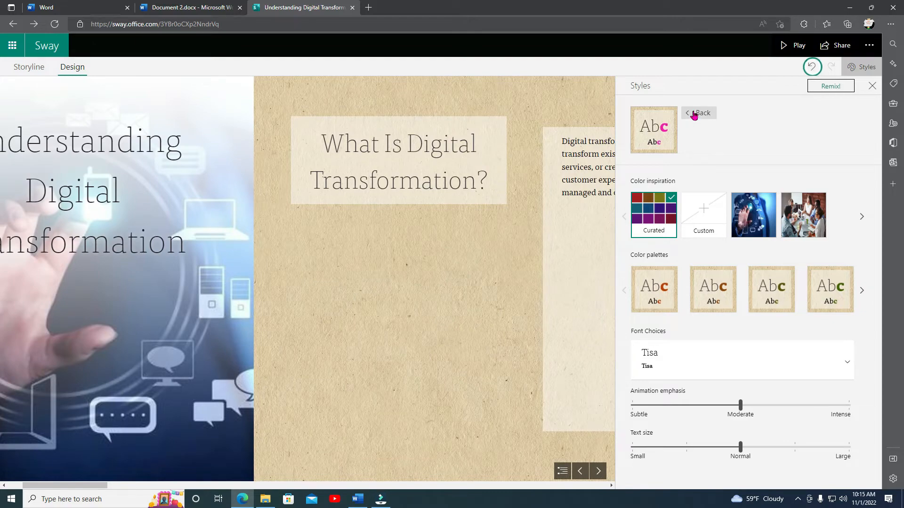
pyautogui.click(811, 67)
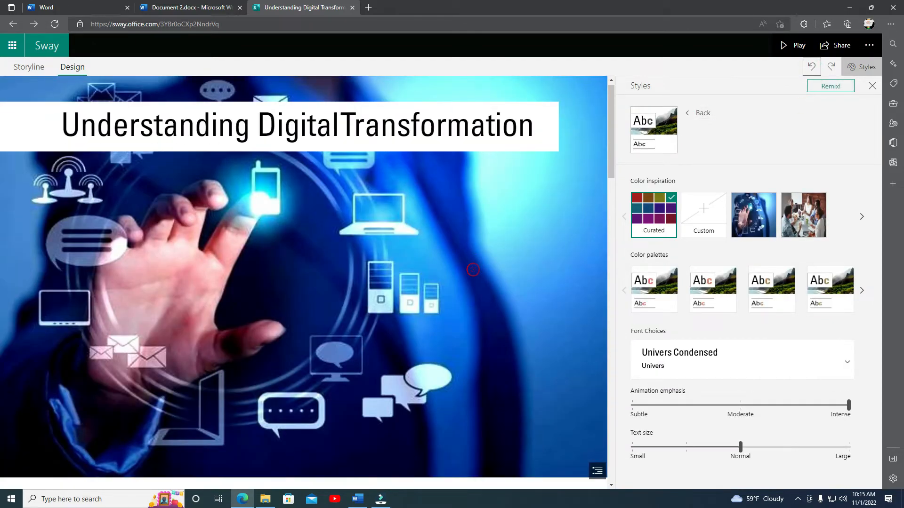
# Close the Styles pane and scroll through the Sway in Design view.
pyautogui.scroll(-8, 477, 288)
pyautogui.scroll(-6, 476, 287)
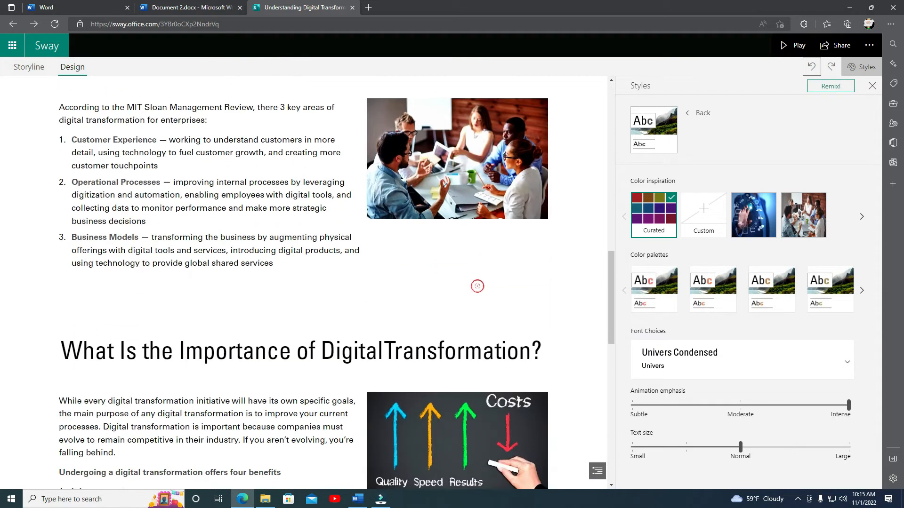
pyautogui.click(872, 86)
pyautogui.scroll(-8, 653, 284)
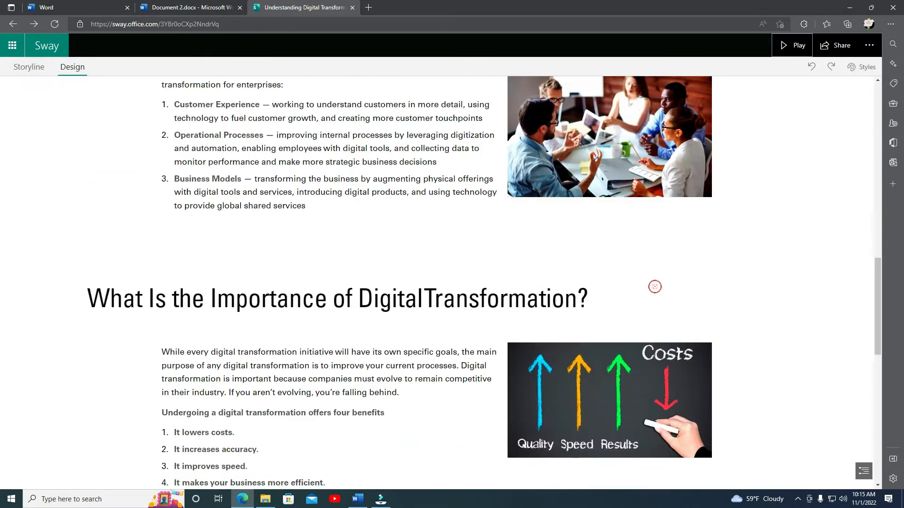
pyautogui.scroll(-5, 639, 292)
pyautogui.scroll(-3, 566, 317)
pyautogui.scroll(12, 566, 316)
pyautogui.scroll(3, 565, 317)
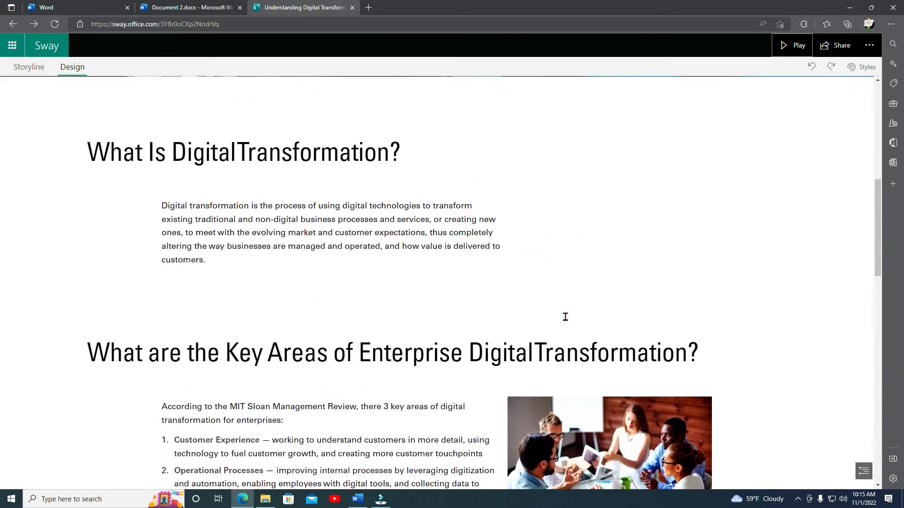
# Generate a visual link for the Sway from the Share options and close it.
pyautogui.click(841, 47)
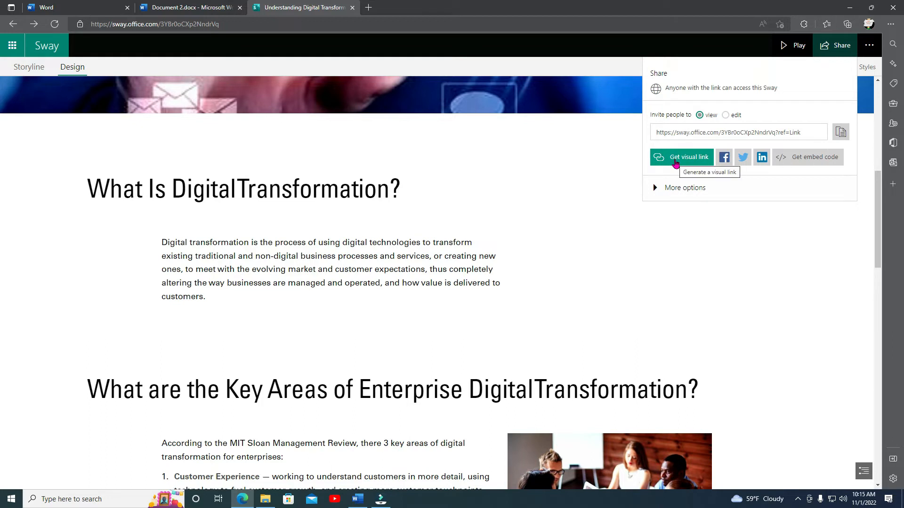
pyautogui.click(676, 160)
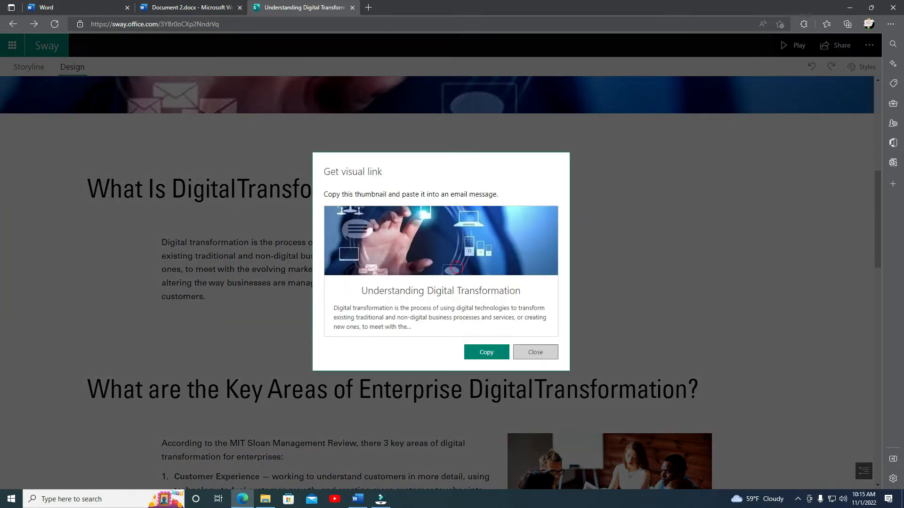
pyautogui.click(536, 354)
# Reopen the Share options, expand More options, and copy the Sway's view link.
pyautogui.click(835, 45)
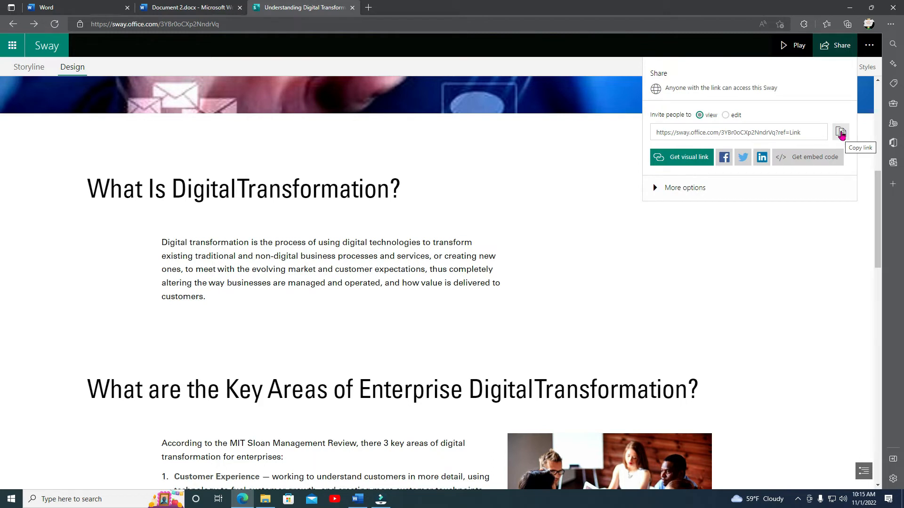
pyautogui.click(841, 134)
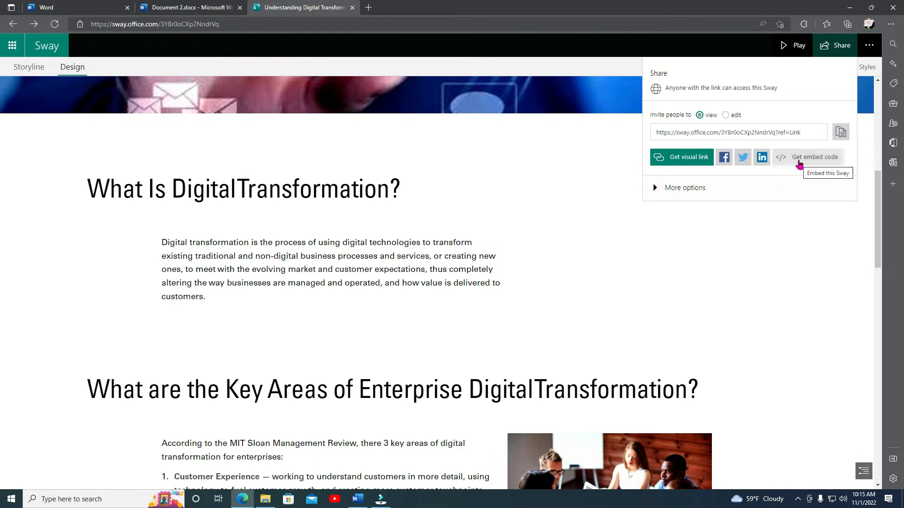
pyautogui.click(657, 189)
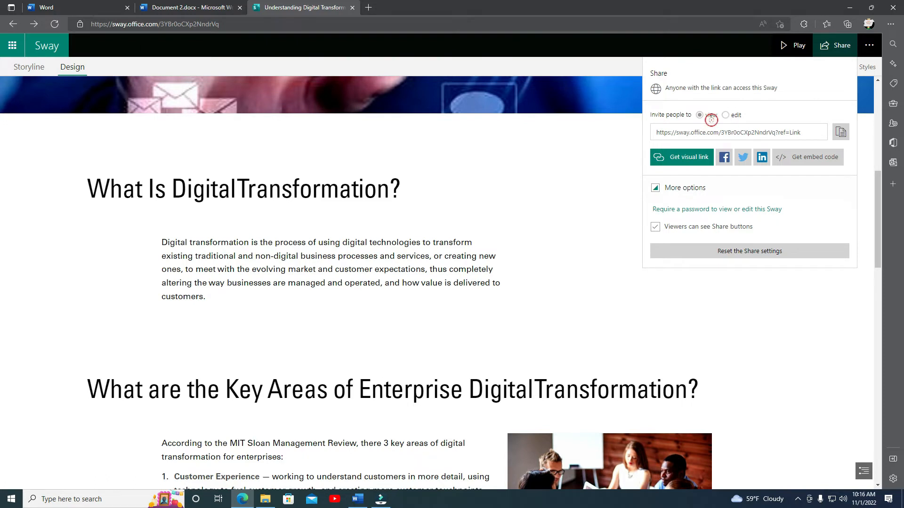
pyautogui.click(840, 133)
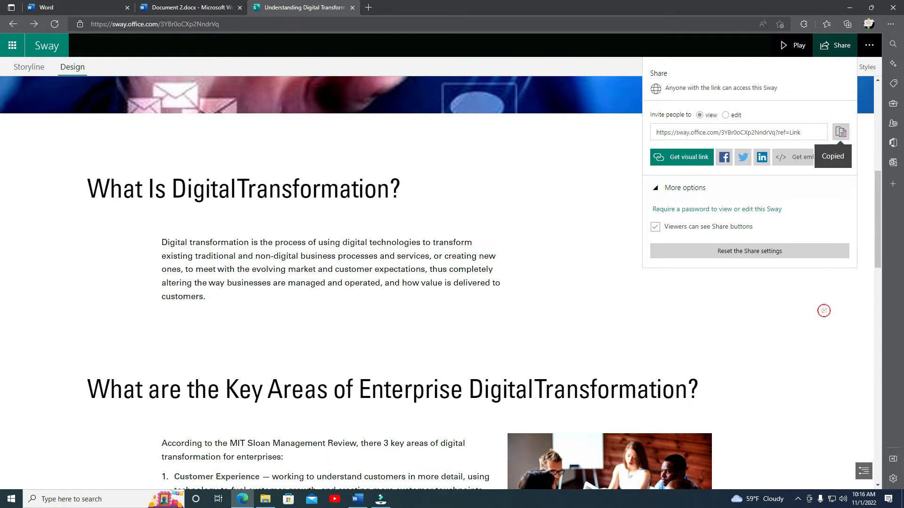
pyautogui.click(824, 310)
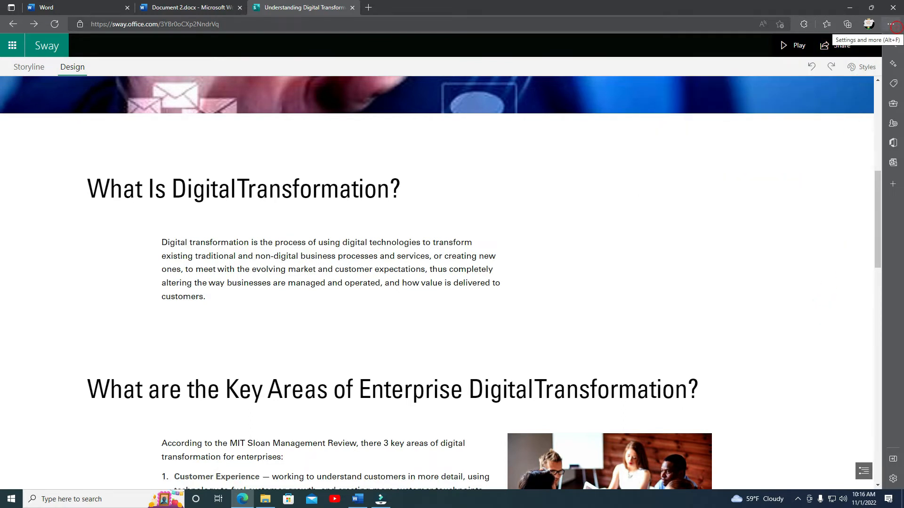
# Open a new InPrivate browser window and load the copied Sway link.
pyautogui.click(894, 26)
pyautogui.click(828, 70)
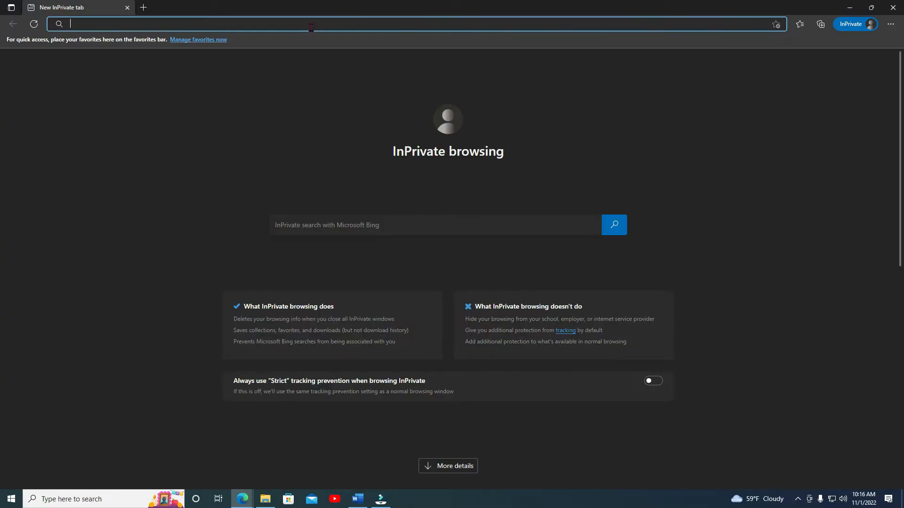
pyautogui.hotkey('ctrl', 'v')
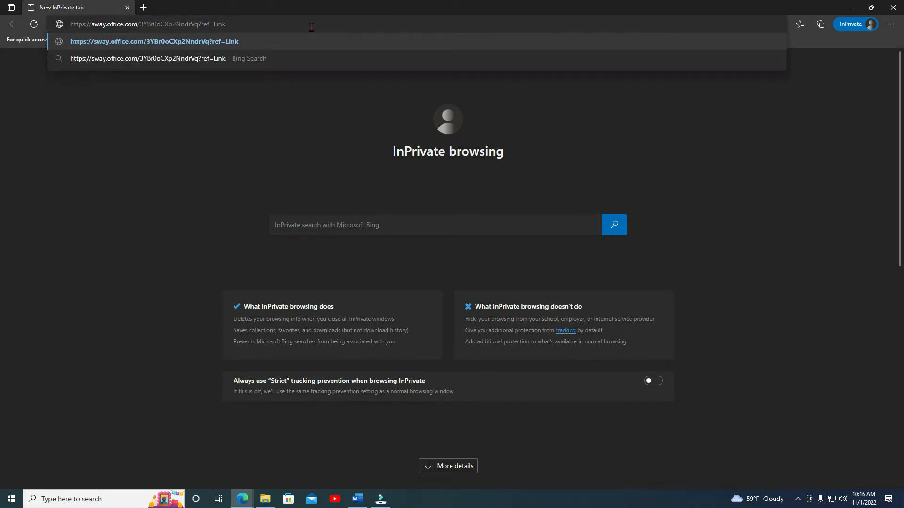
pyautogui.press('Return')
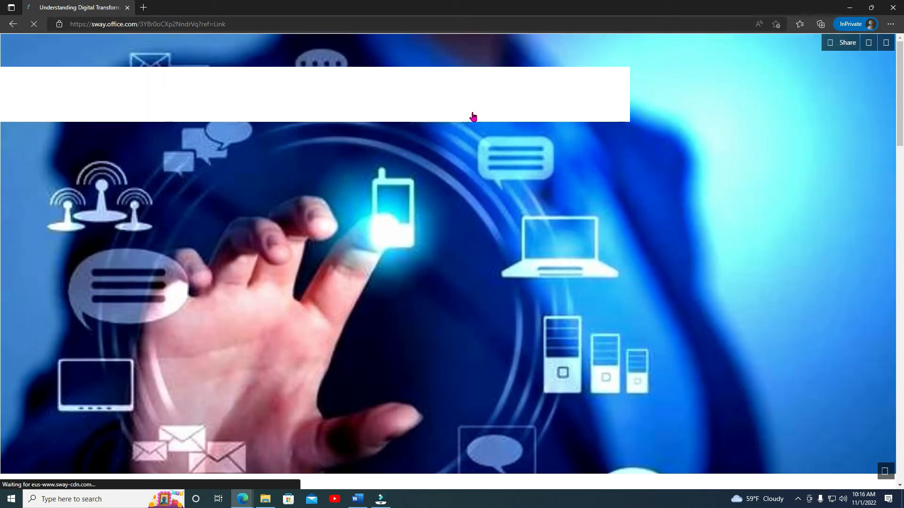
# Scroll through the shared Sway in the InPrivate window to review it as a viewer would see it.
pyautogui.scroll(-3, 685, 182)
pyautogui.scroll(-10, 685, 182)
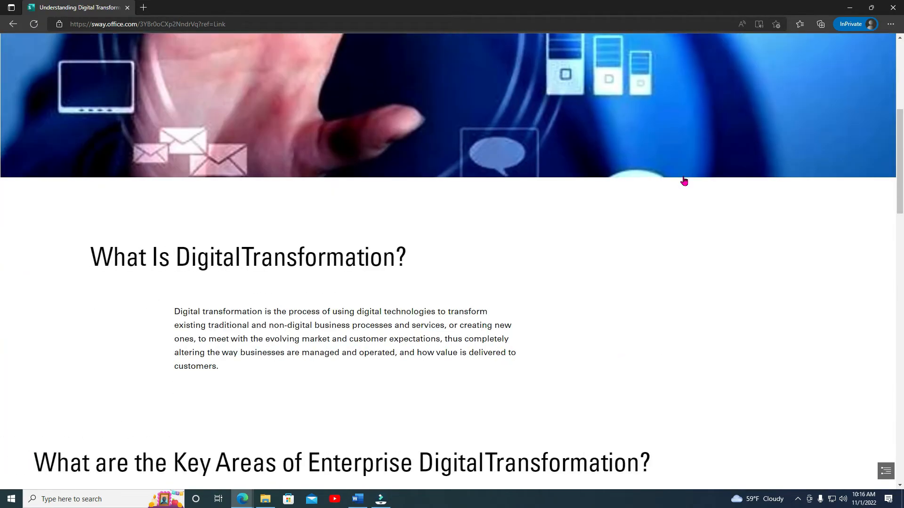
pyautogui.scroll(-12, 685, 182)
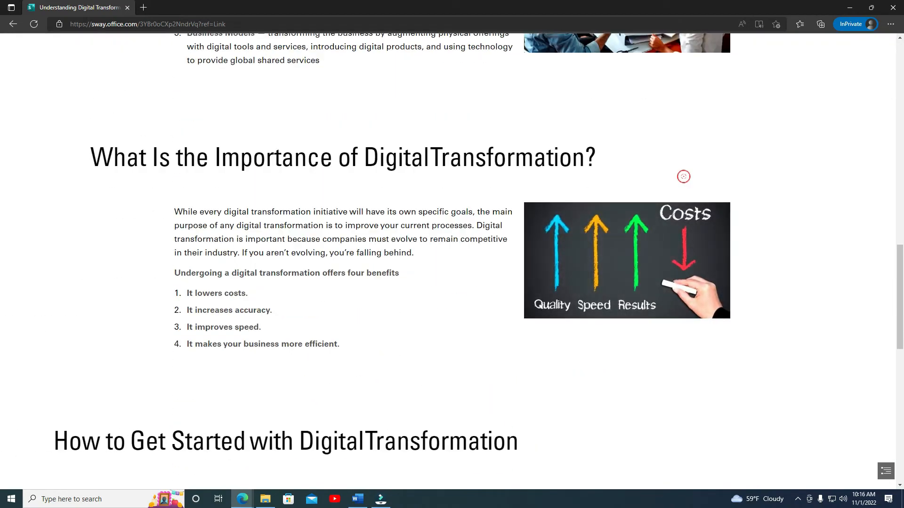
pyautogui.scroll(-2, 684, 176)
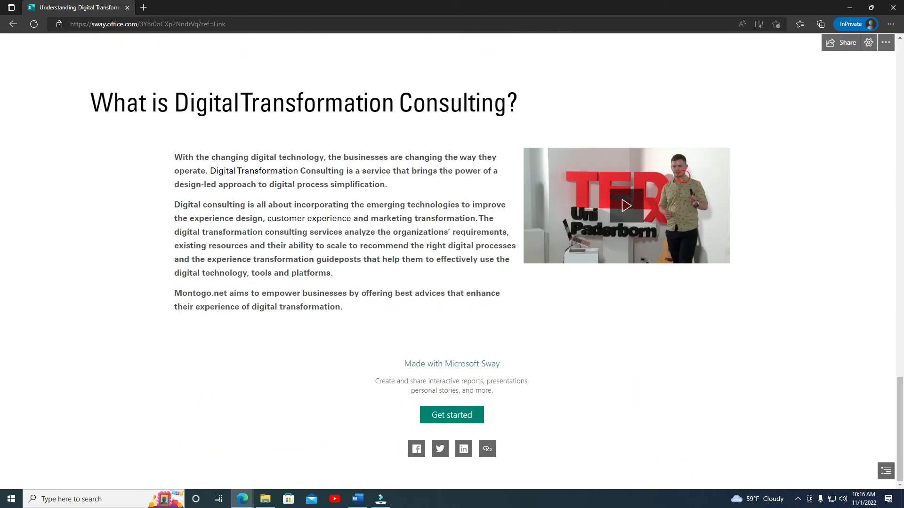
pyautogui.scroll(7, 683, 177)
pyautogui.scroll(14, 683, 176)
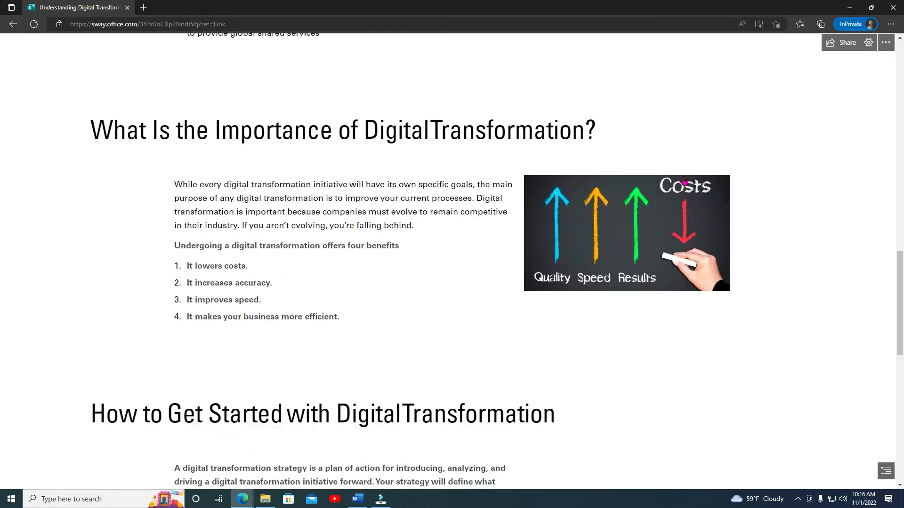
pyautogui.scroll(6, 683, 177)
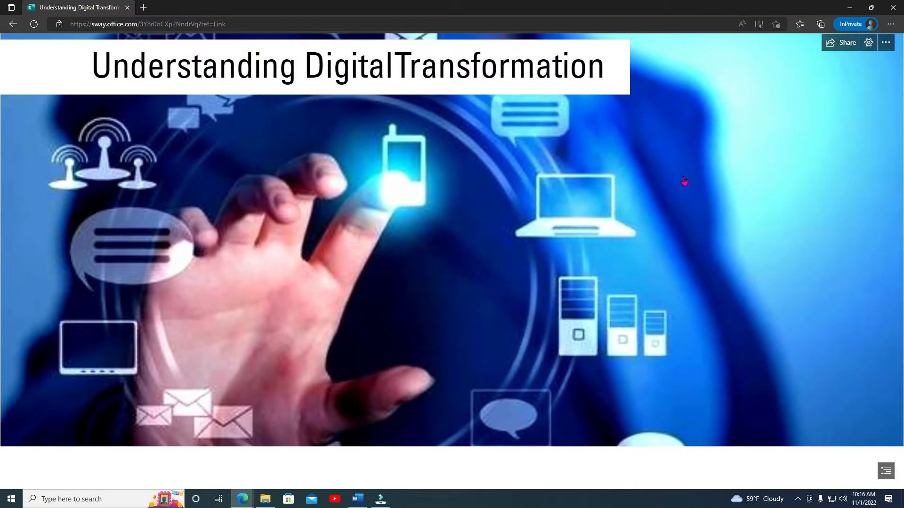
pyautogui.scroll(1, 684, 181)
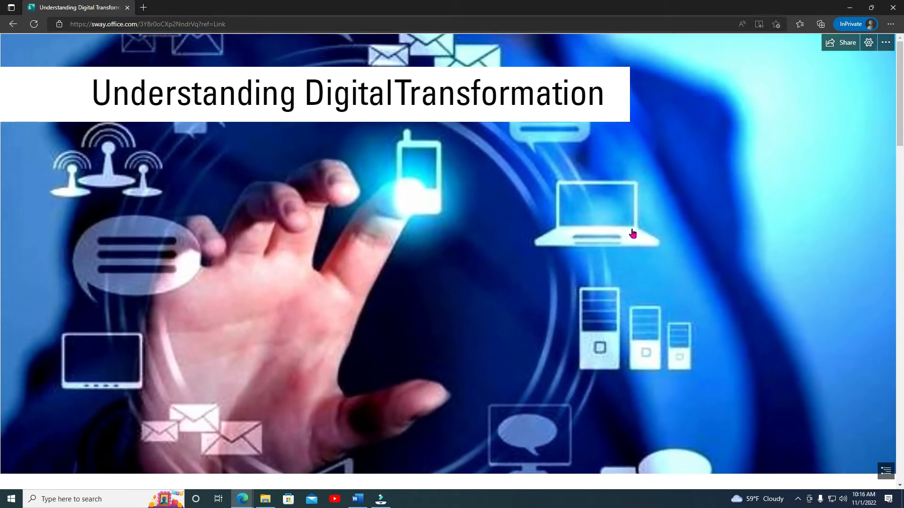
# Open the viewer's settings to examine the layout and animation options, then dismiss them.
pyautogui.click(869, 44)
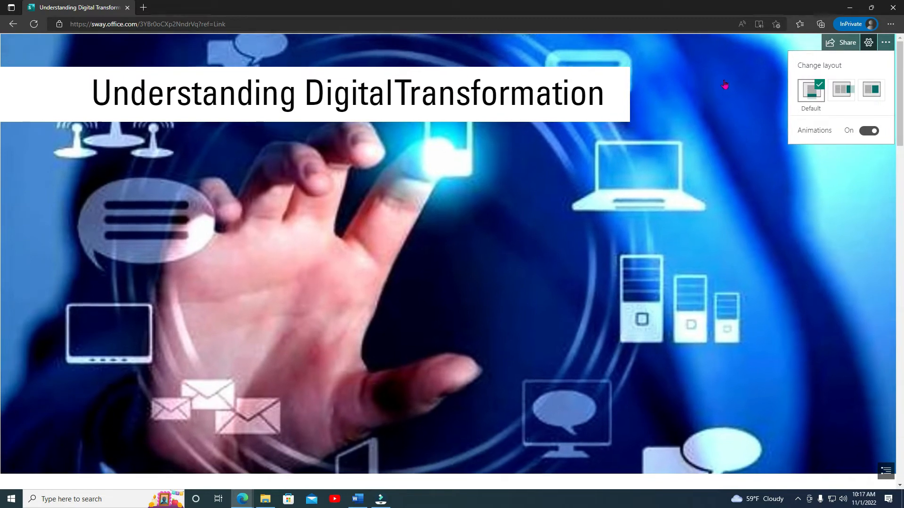
pyautogui.scroll(-2, 699, 155)
pyautogui.scroll(2, 698, 171)
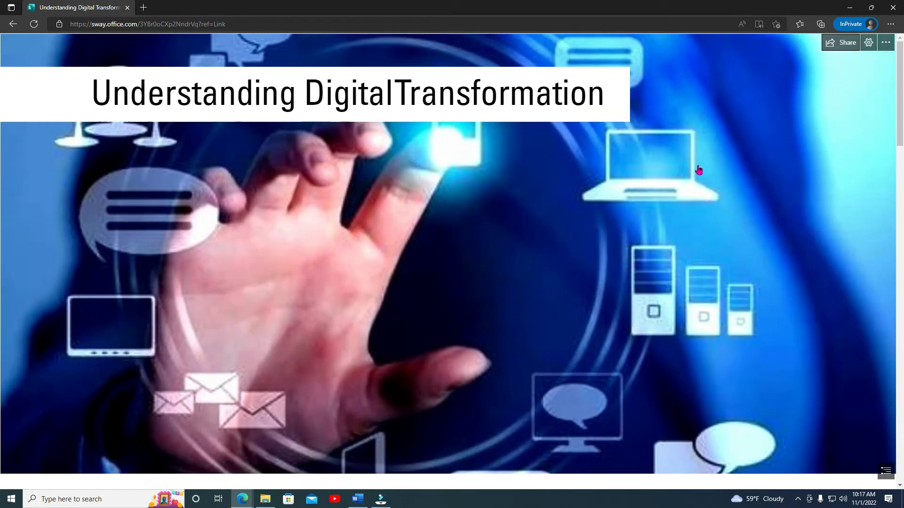